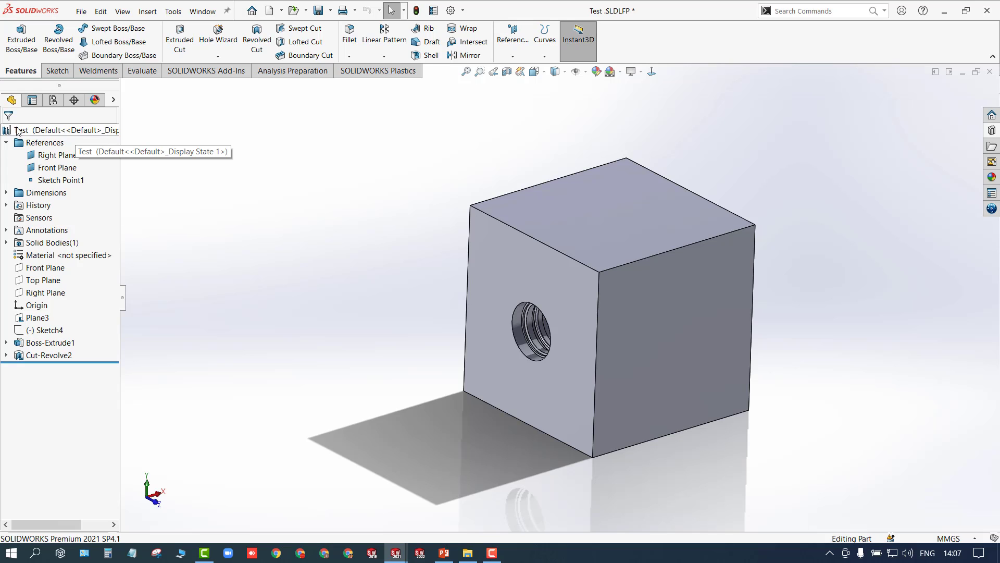
Step: Examine the Cut-Revolve2 feature of the Test library part and the Design Library's option for adding it
left_click(87, 131)
left_click(226, 197)
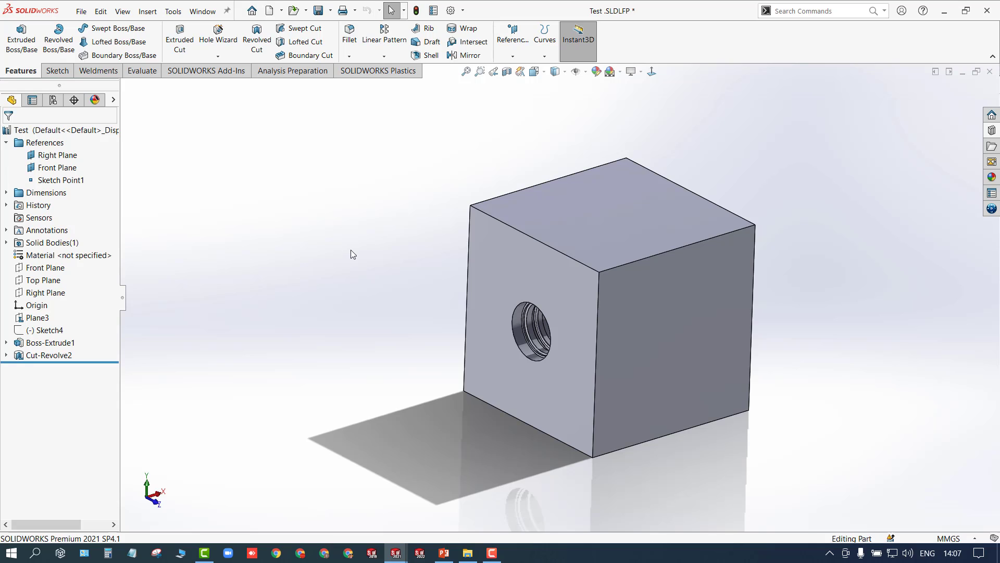
middle_click_drag(353, 254, 338, 253)
left_click(59, 357)
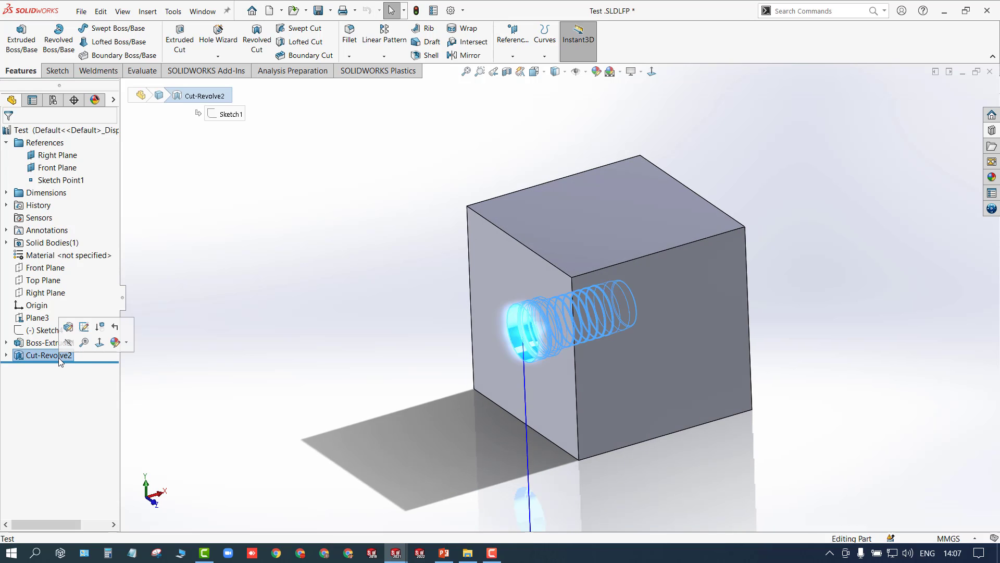
left_click(991, 130)
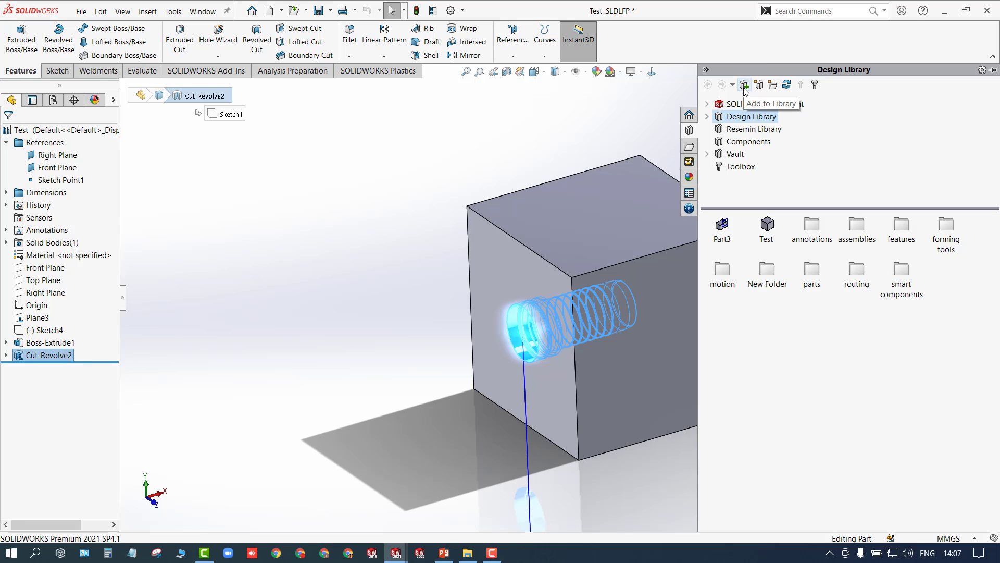
left_click(385, 239)
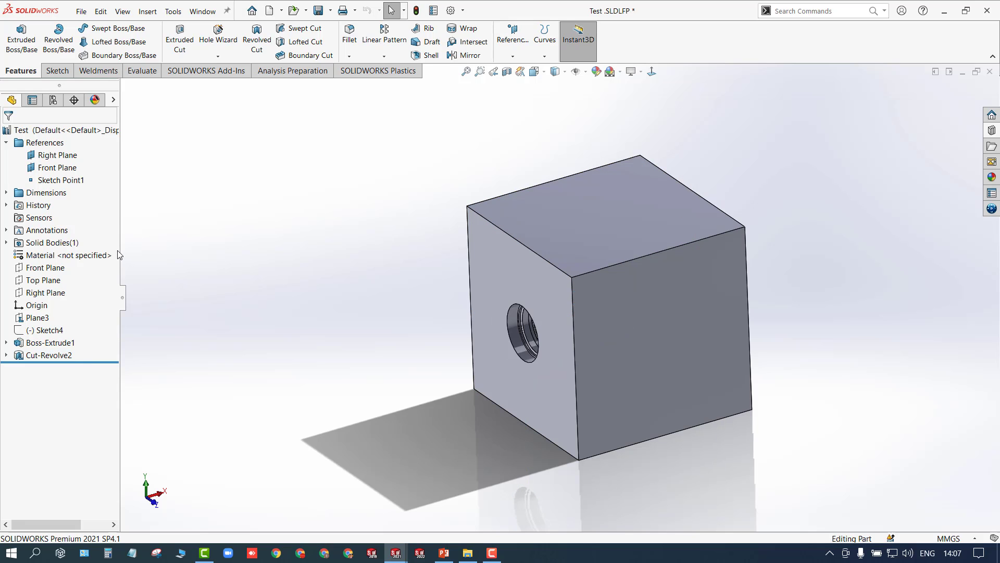
Step: Examine the Right Plane, Front Plane and Sketch Point1 references that the Test library feature depends on
left_click(55, 170)
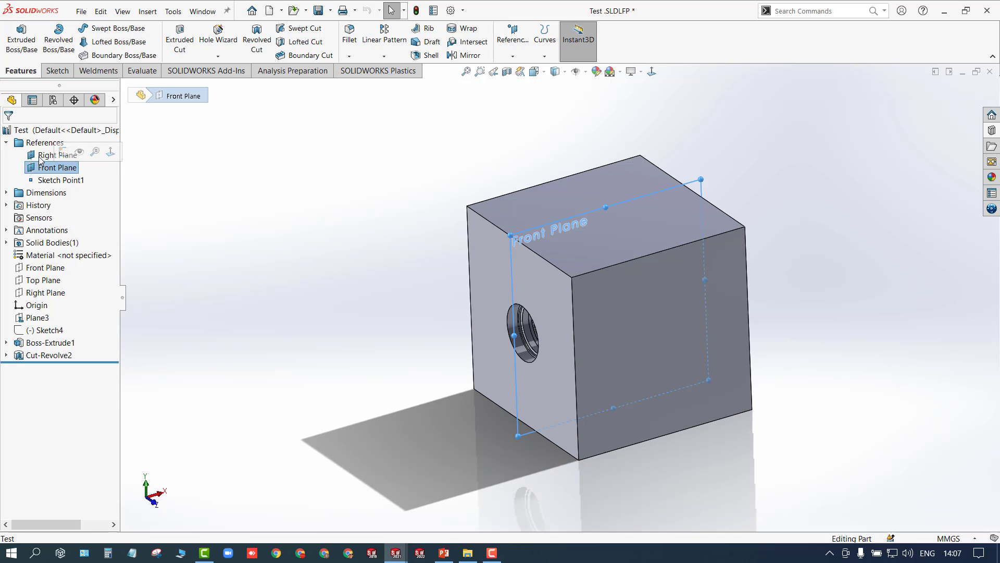
left_click(42, 179)
left_click(265, 212)
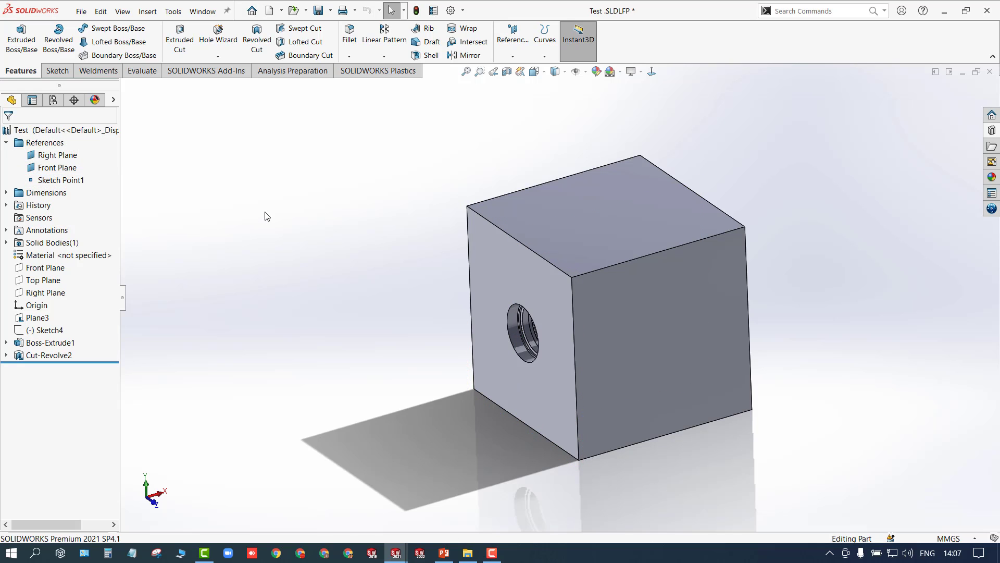
middle_click_drag(266, 216, 273, 217)
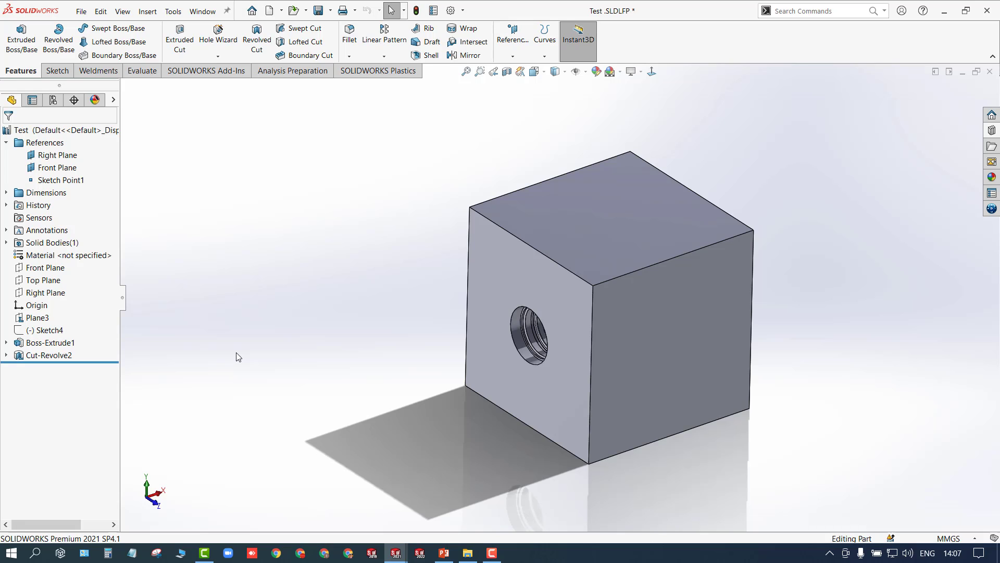
left_click(53, 179)
right_click(32, 142)
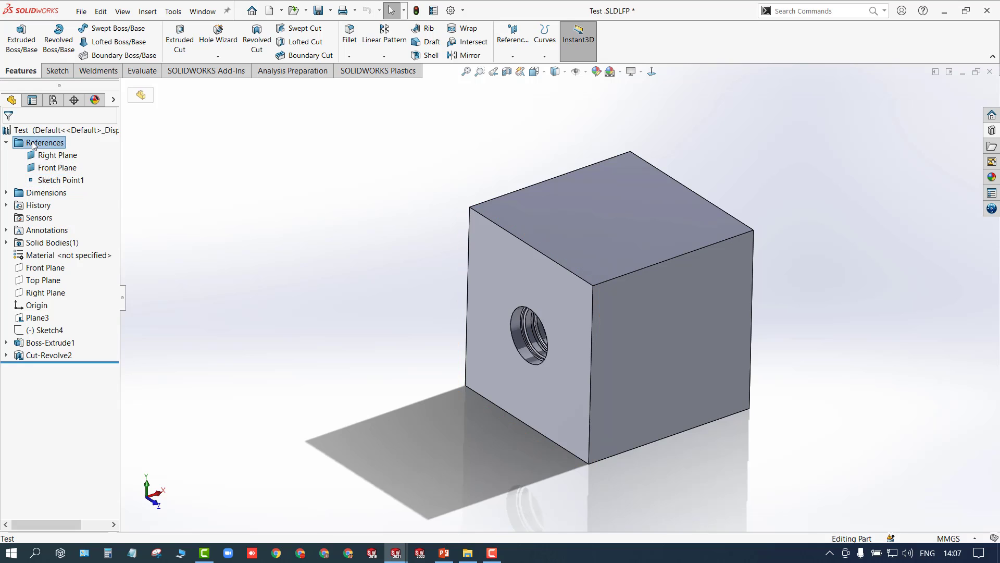
key("Escape")
right_click(59, 155)
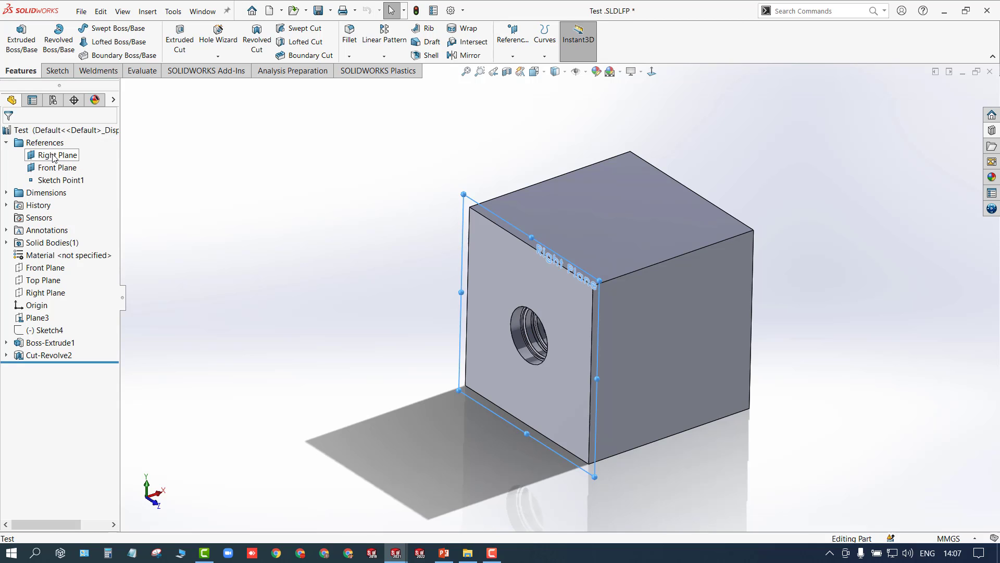
left_click(286, 233)
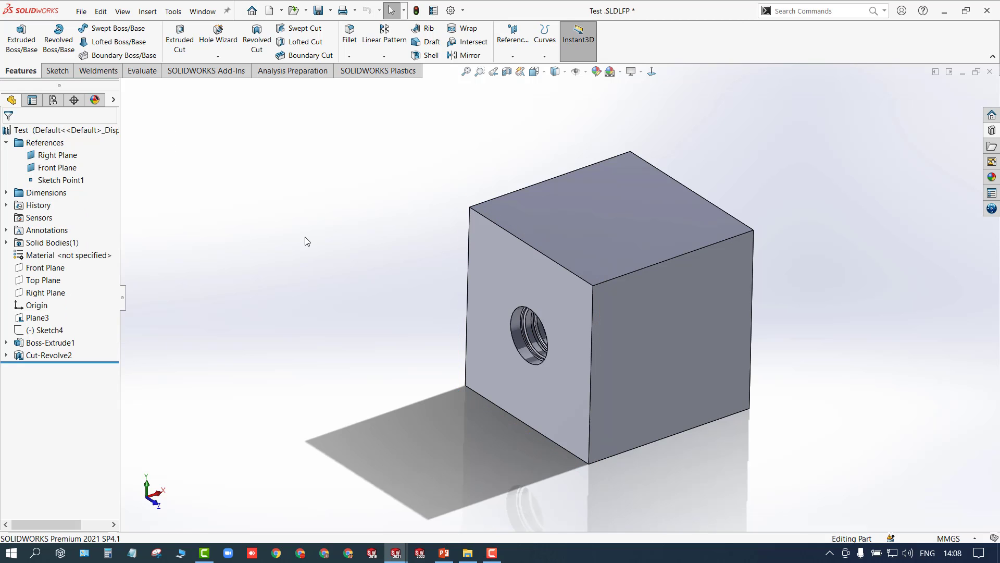
scroll(305, 243, "down", 2)
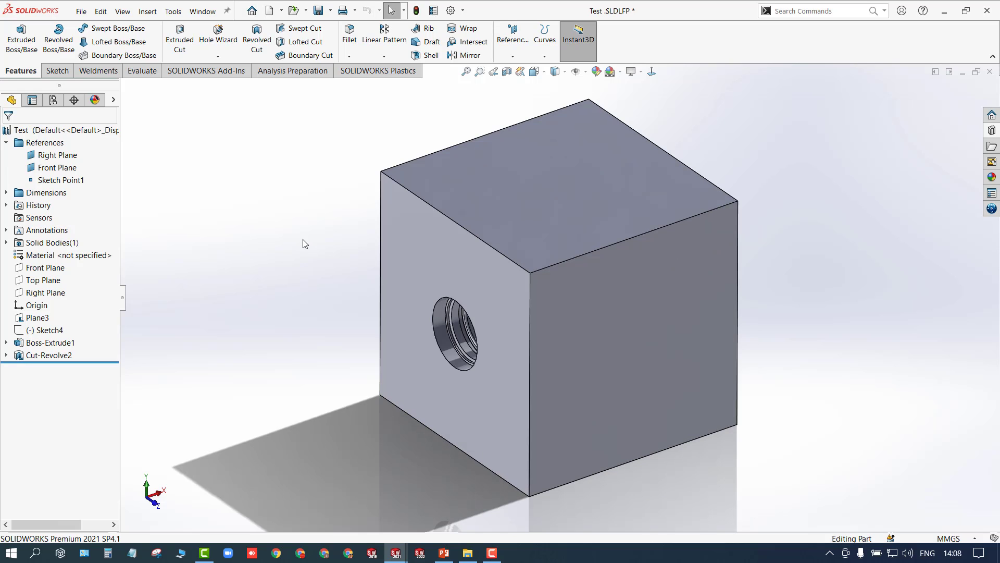
Step: Switch to the Part3 library feature document and examine its Face1 and Sketch Point1 references
key("ctrl+Tab")
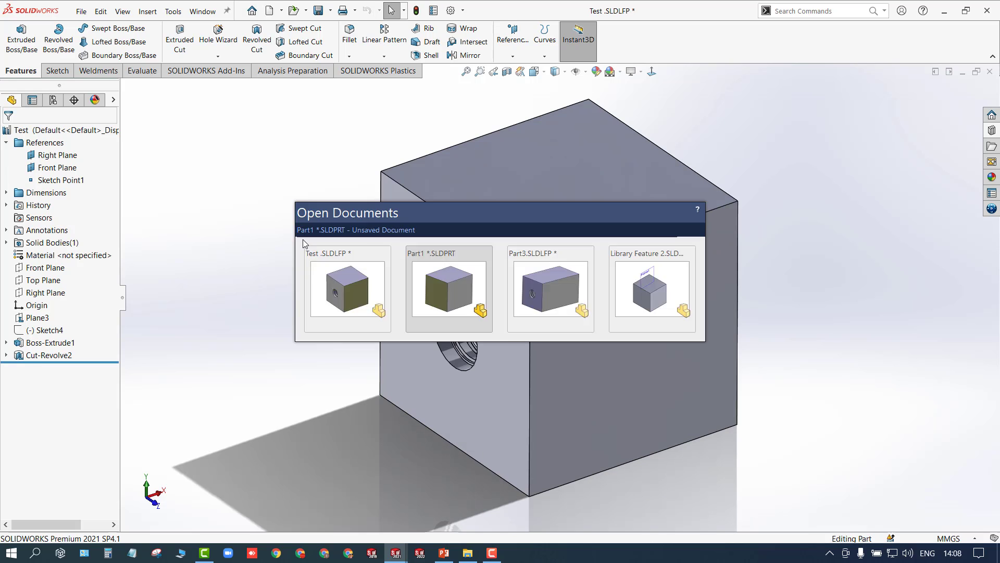
key("ctrl+Tab")
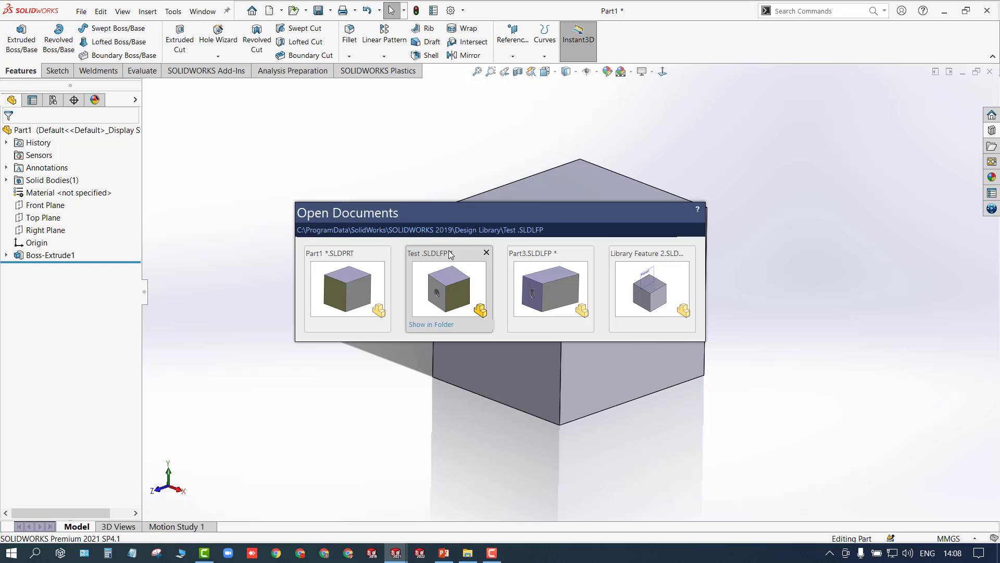
key("ctrl+Tab")
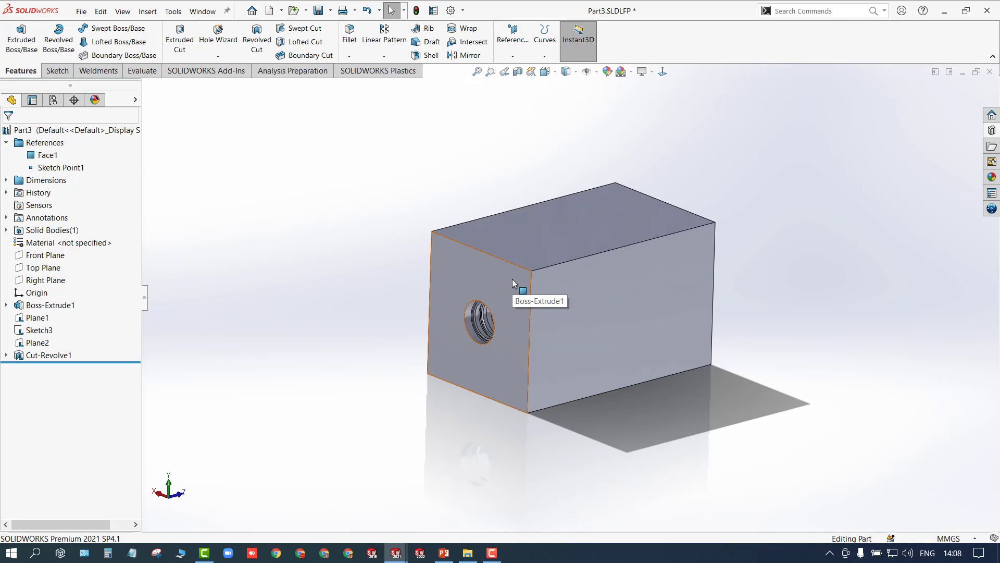
left_click(44, 156)
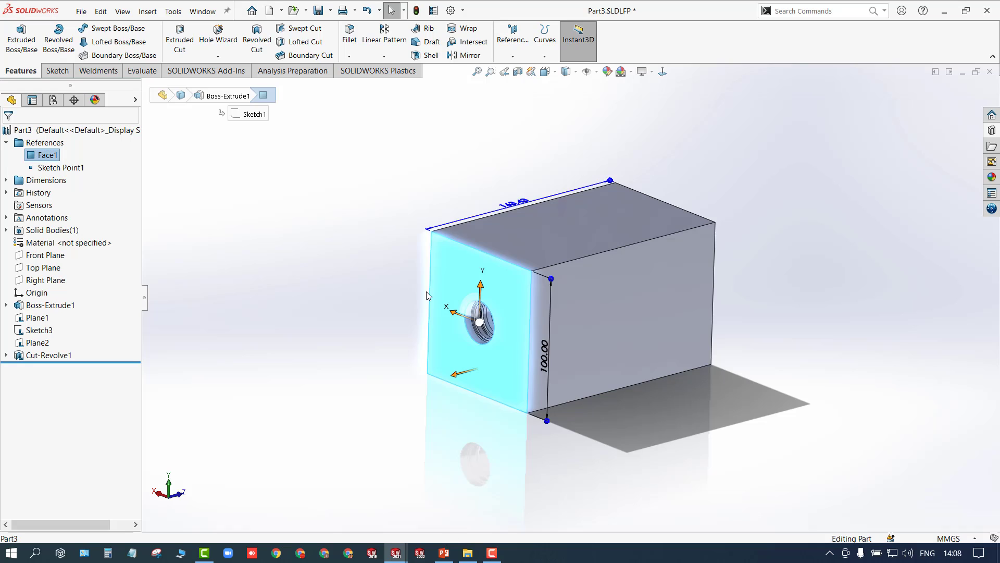
left_click(67, 168)
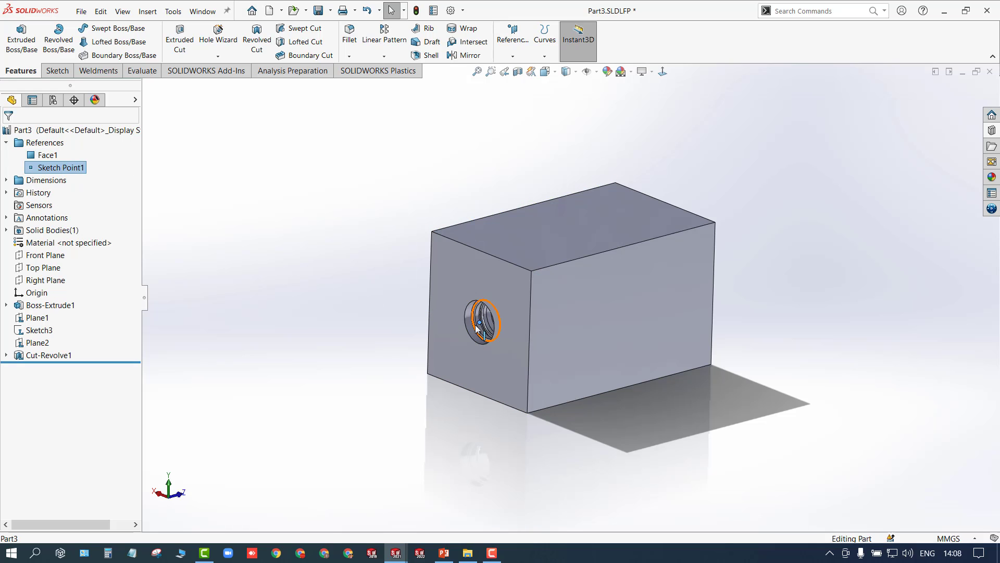
left_click(271, 304)
Step: Switch to Part1 and place the Part3 library feature from the Design Library on the block's dark side face
key("ctrl+Tab")
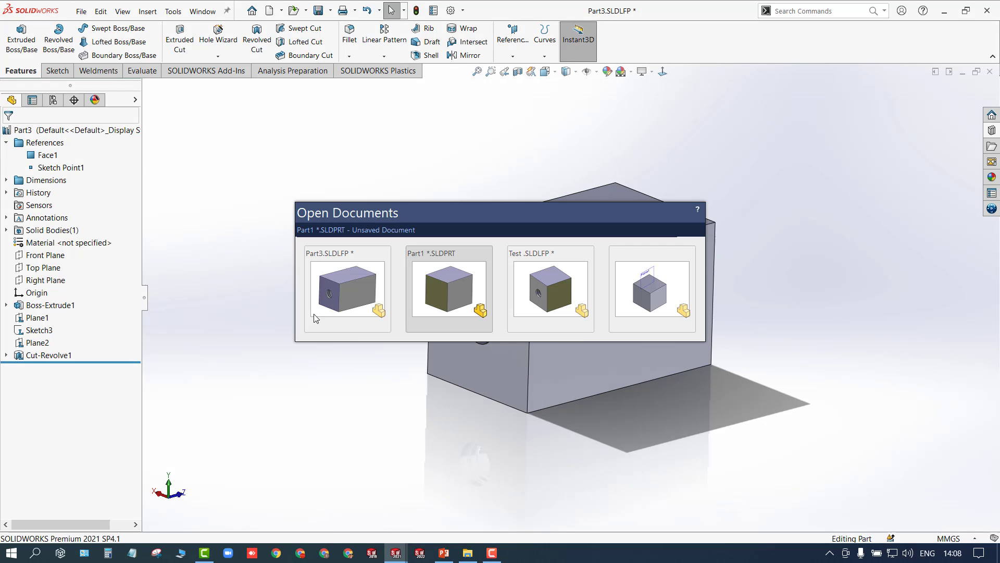
left_click(451, 282)
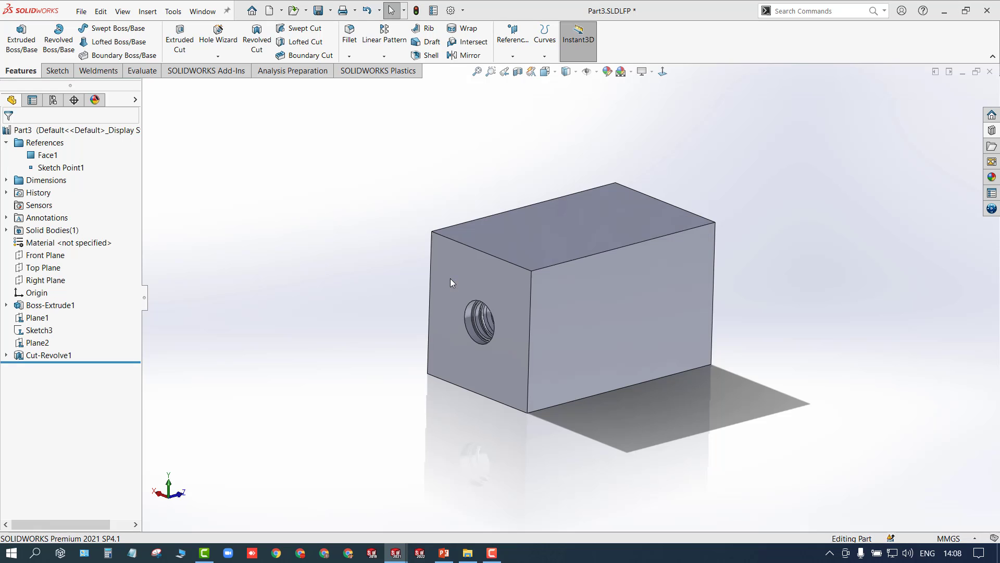
left_click(992, 131)
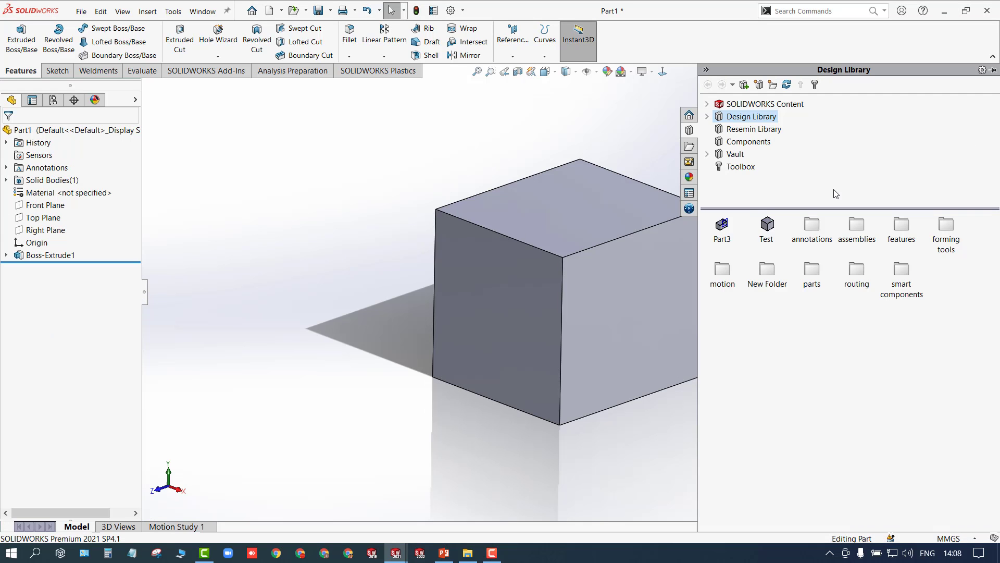
mouse_move(723, 231)
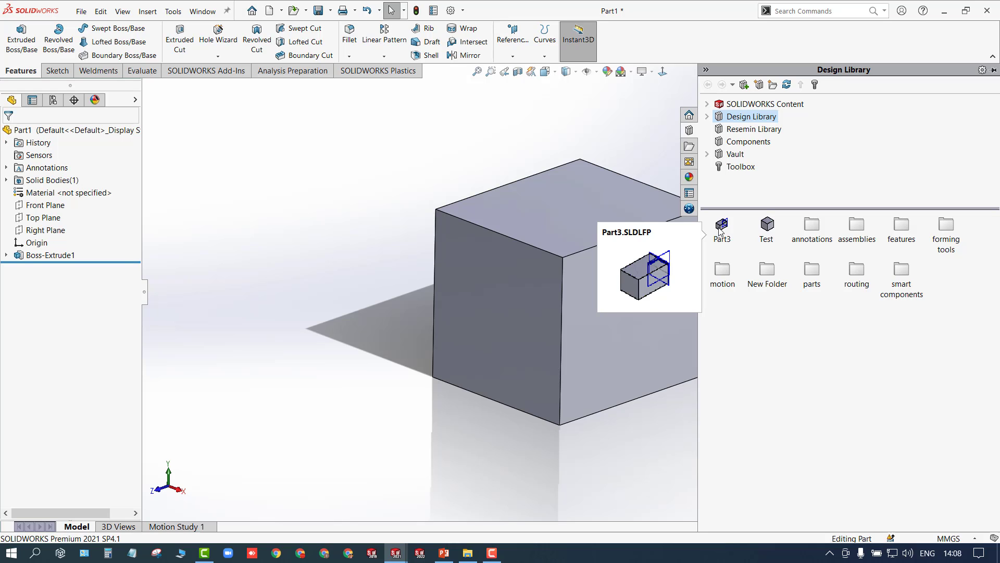
left_click_drag(721, 231, 499, 312)
left_click(578, 288)
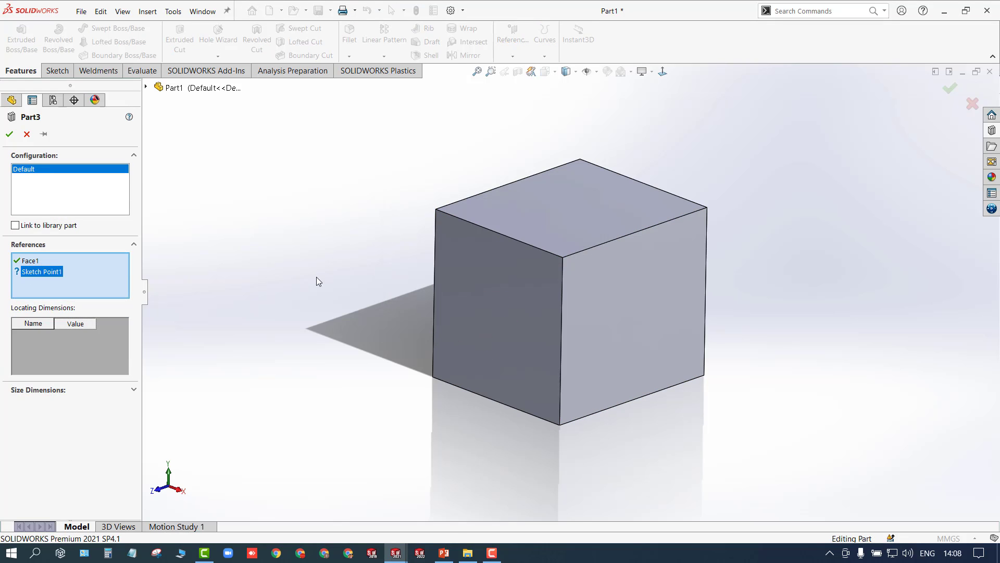
Step: Assign Part1's origin as the Sketch Point1 reference and finish inserting the Part3 feature
left_click(147, 87)
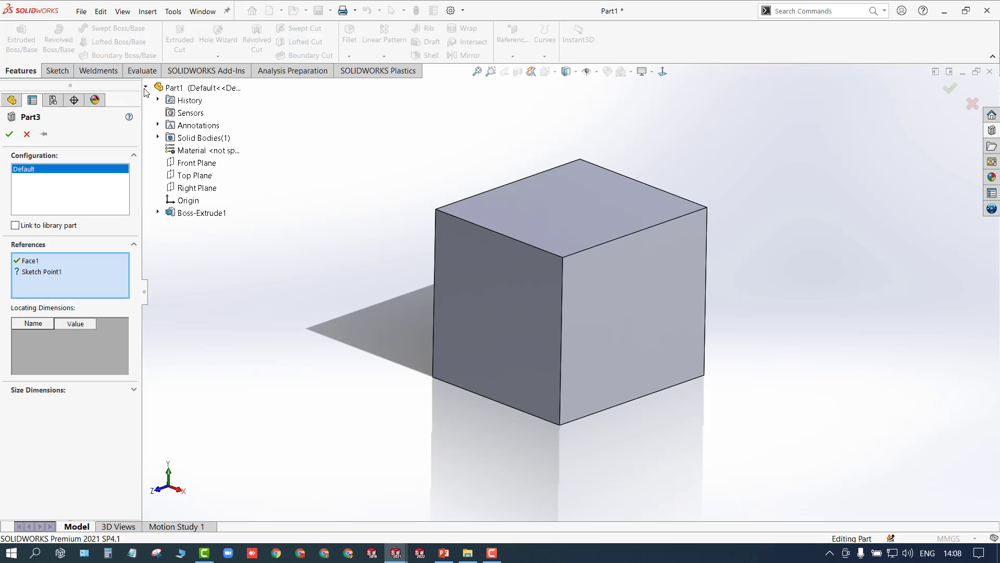
left_click(189, 200)
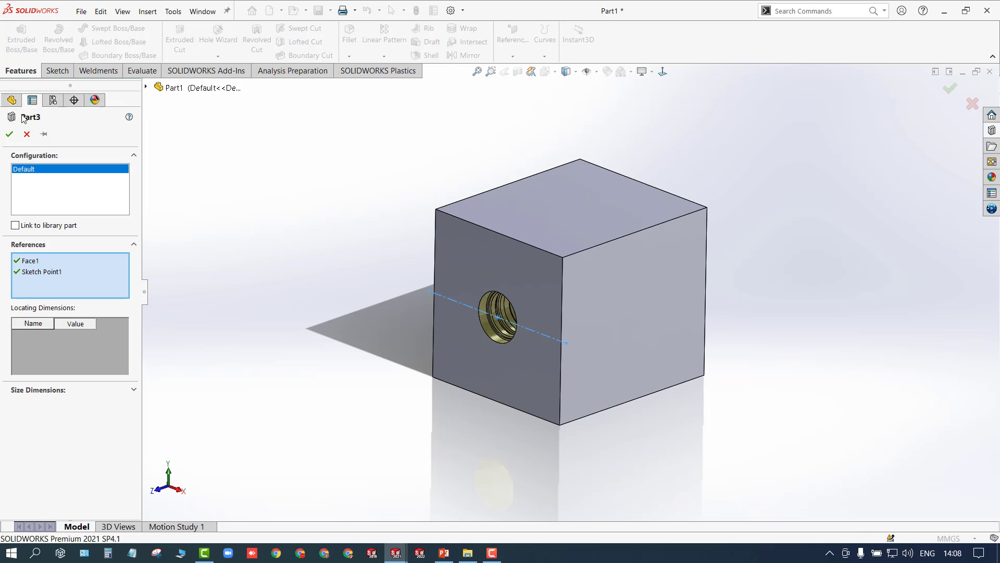
left_click(10, 134)
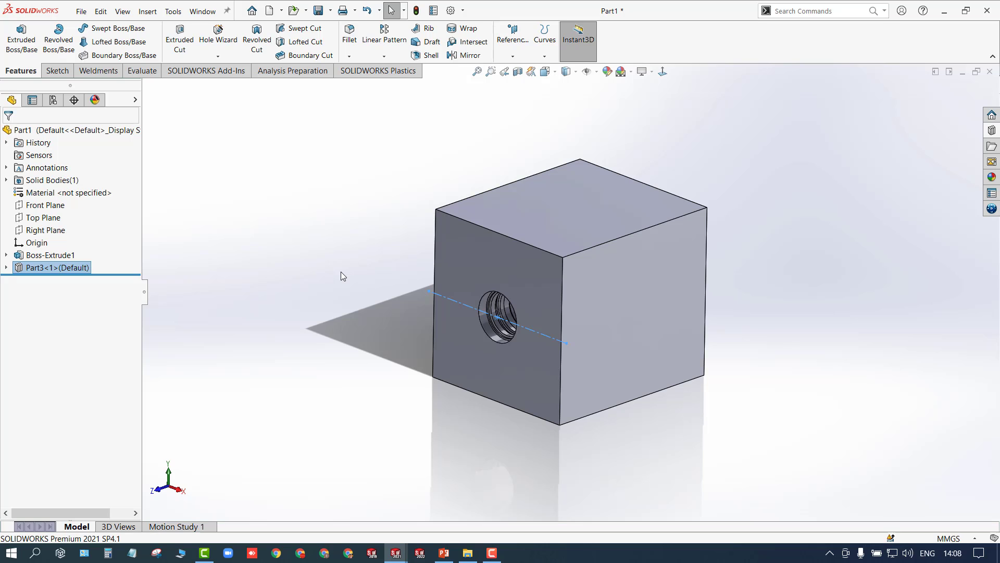
Step: Try to insert the Test library feature on another side face of Part1, using that face and the origin as references
middle_click_drag(341, 271, 245, 306)
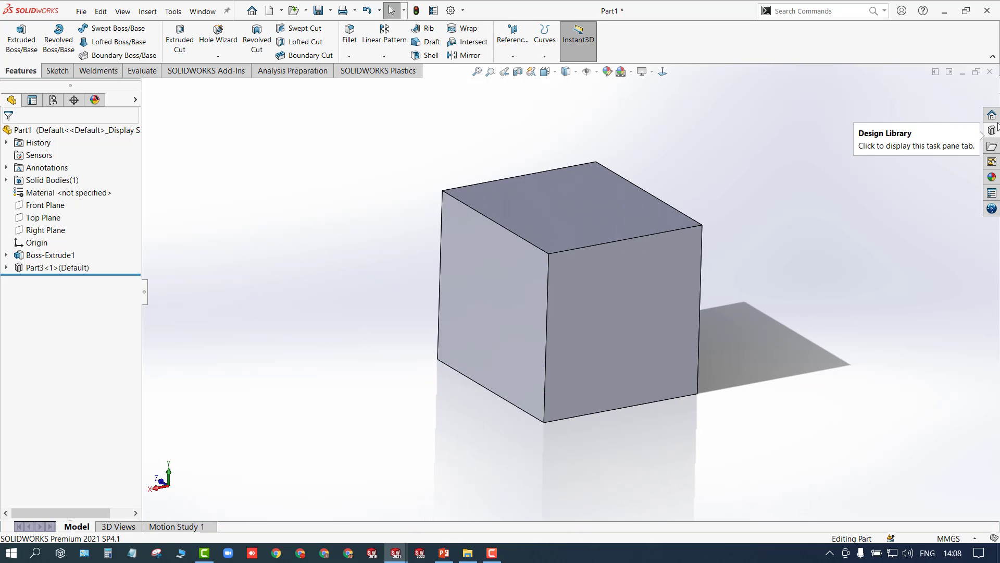
left_click(992, 147)
left_click_drag(768, 234, 494, 307)
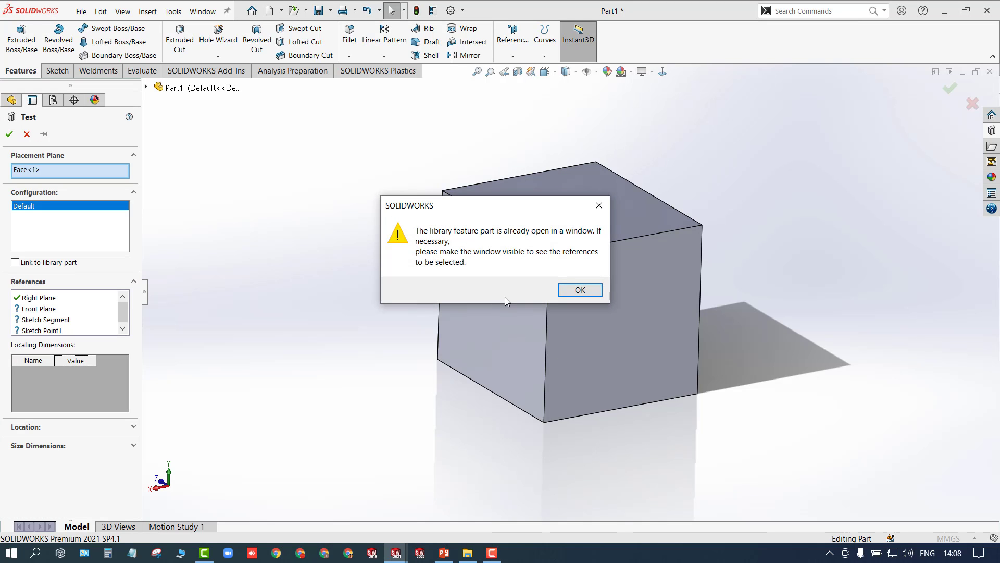
left_click(576, 290)
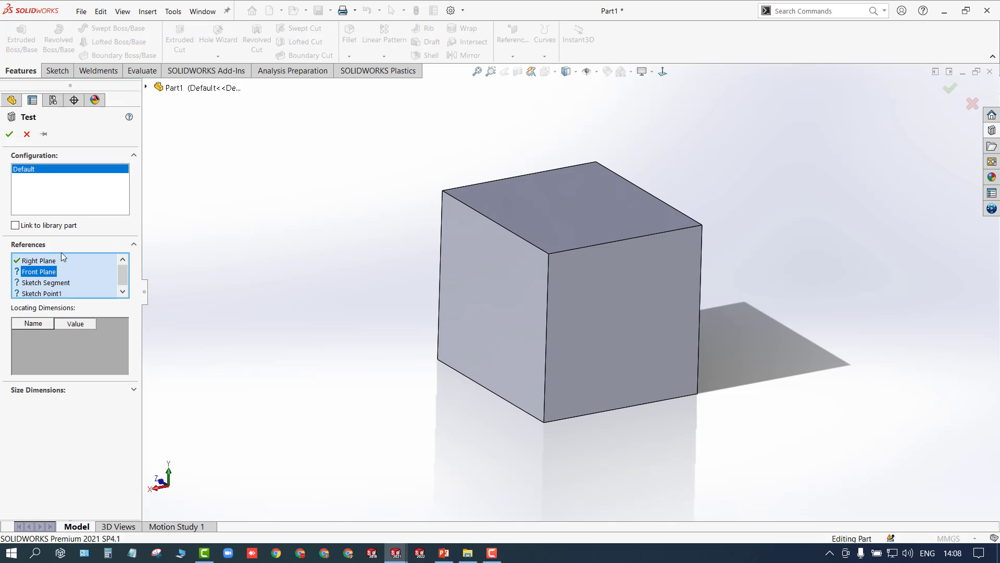
left_click(524, 293)
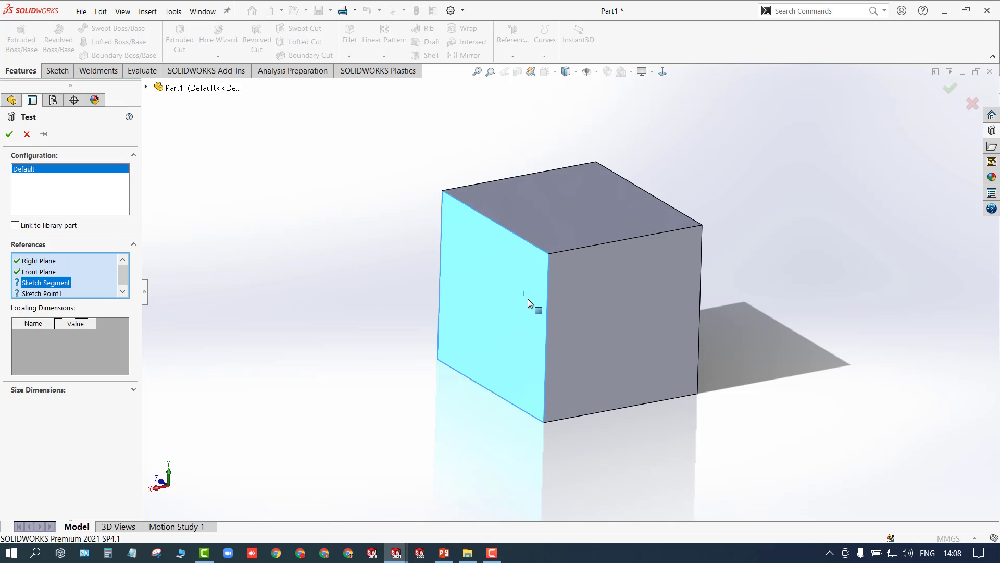
left_click(146, 87)
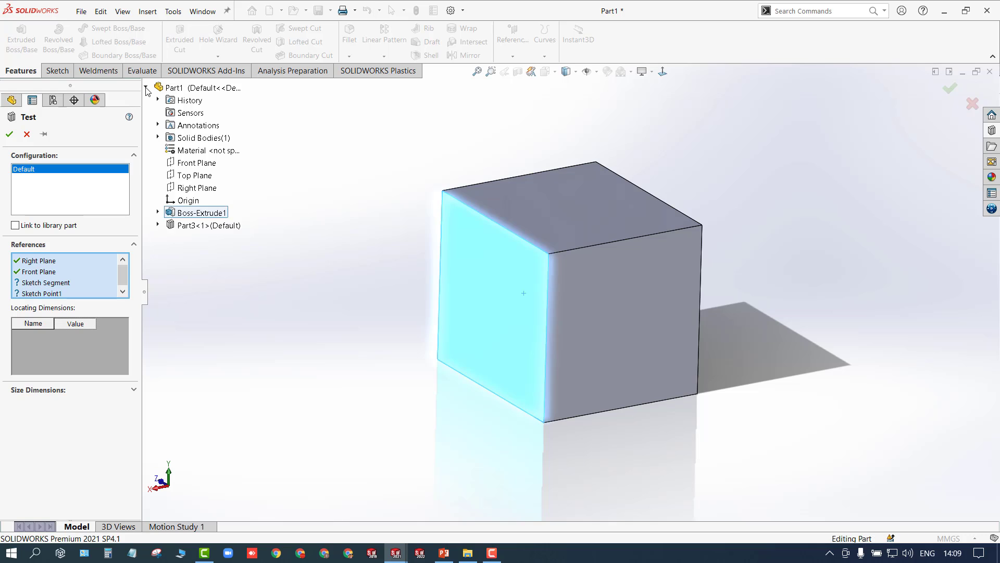
left_click(177, 203)
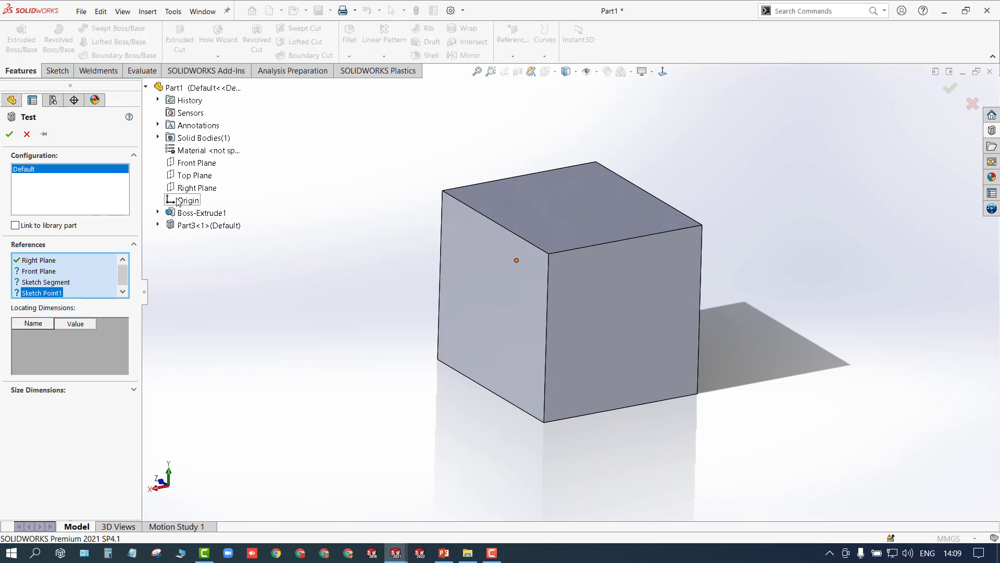
left_click(27, 135)
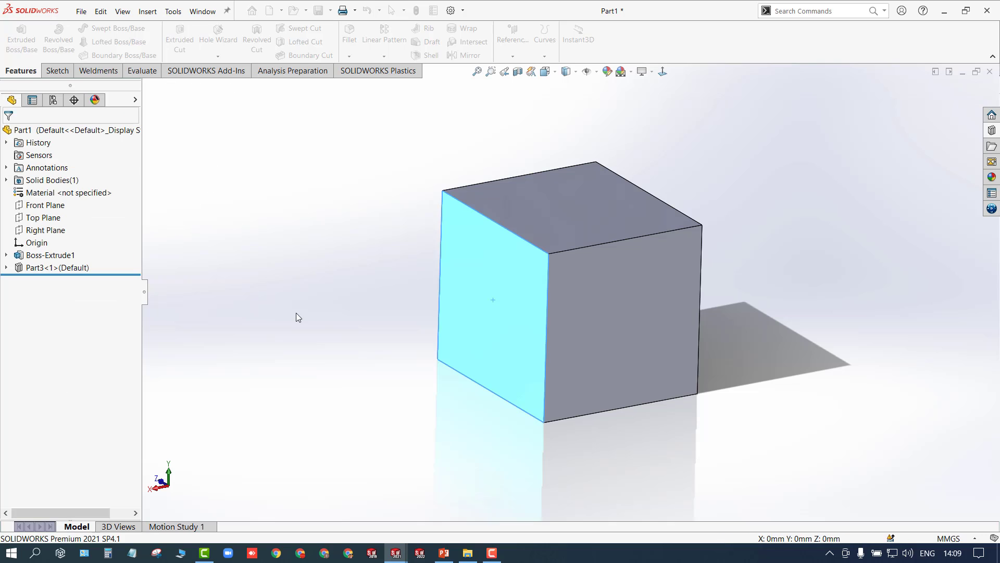
left_click(315, 327)
middle_click_drag(317, 327, 431, 375)
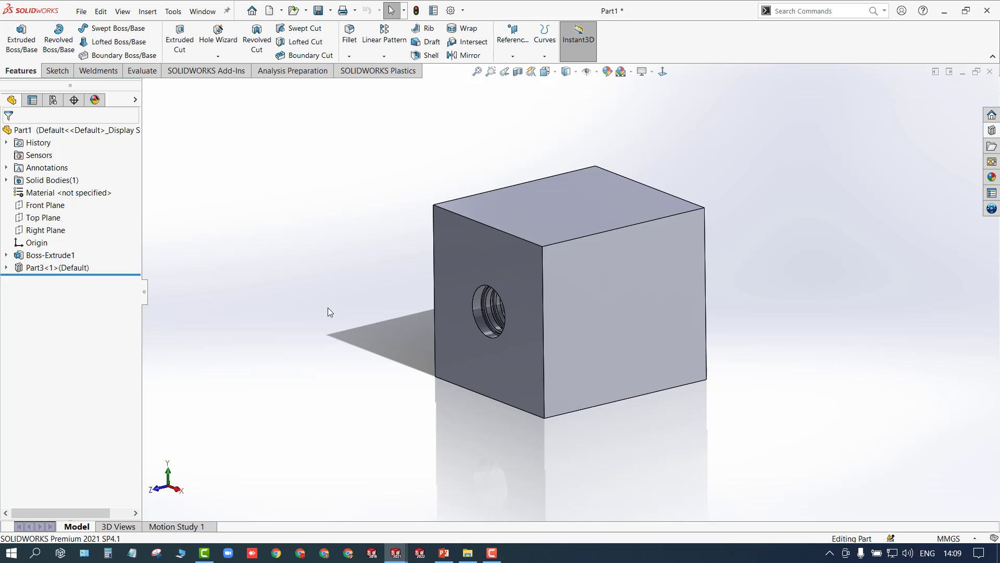
middle_click_drag(328, 311, 381, 314)
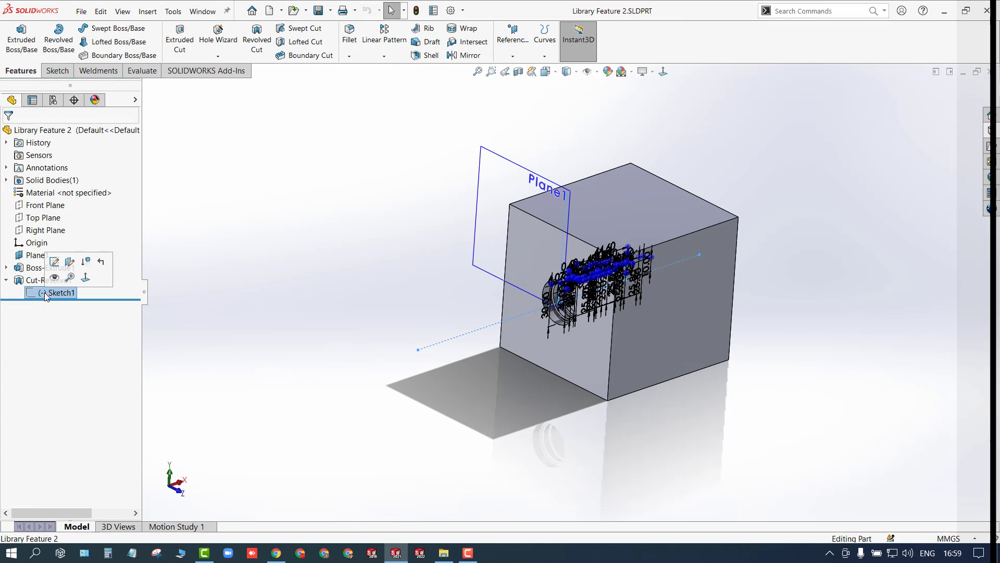
Step: Open Sketch1 of Cut-Revolve1 in Library Feature 2 for editing and select its horizontal construction centreline
left_click(55, 261)
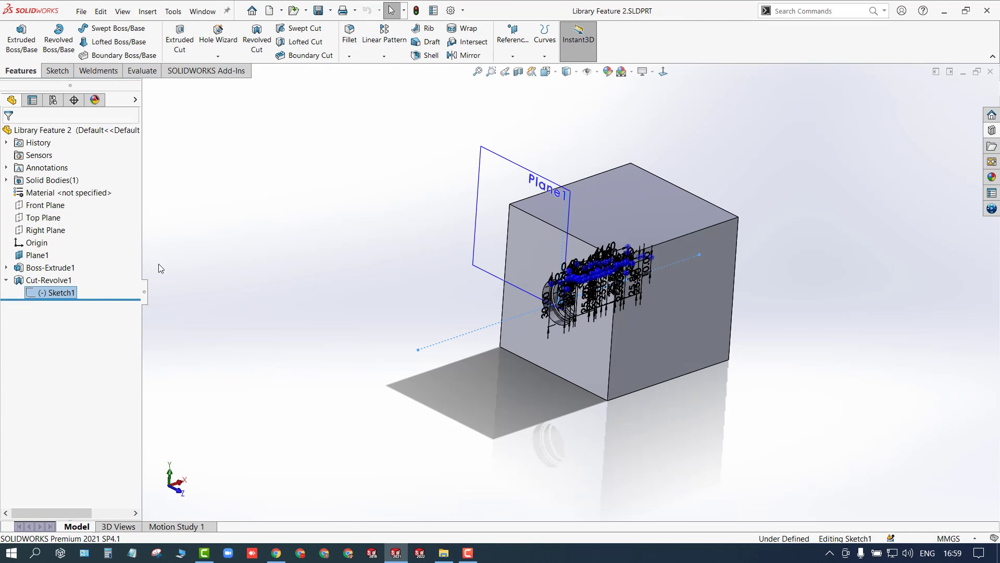
left_click(452, 307)
scroll(588, 306, "down", 5)
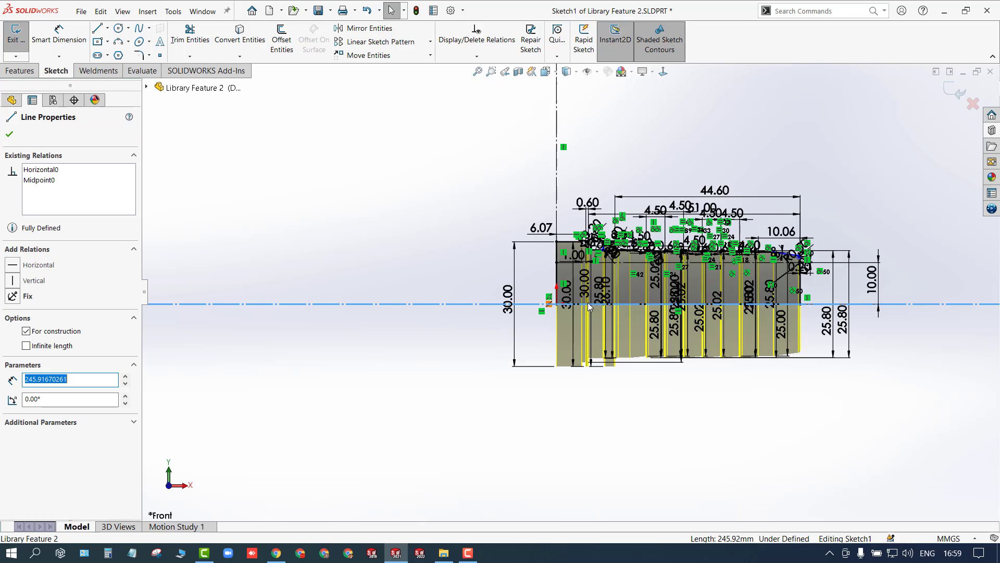
Step: Select all entities of the port profile in Sketch1 of Library Feature 2 and exit the sketch
scroll(586, 305, "up", 5)
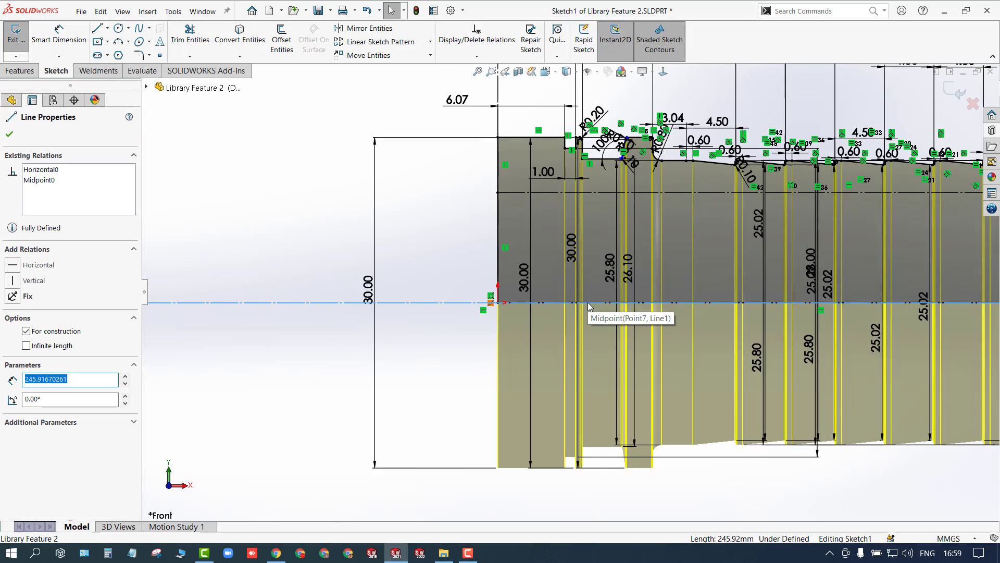
left_click(388, 219)
key("ctrl+a")
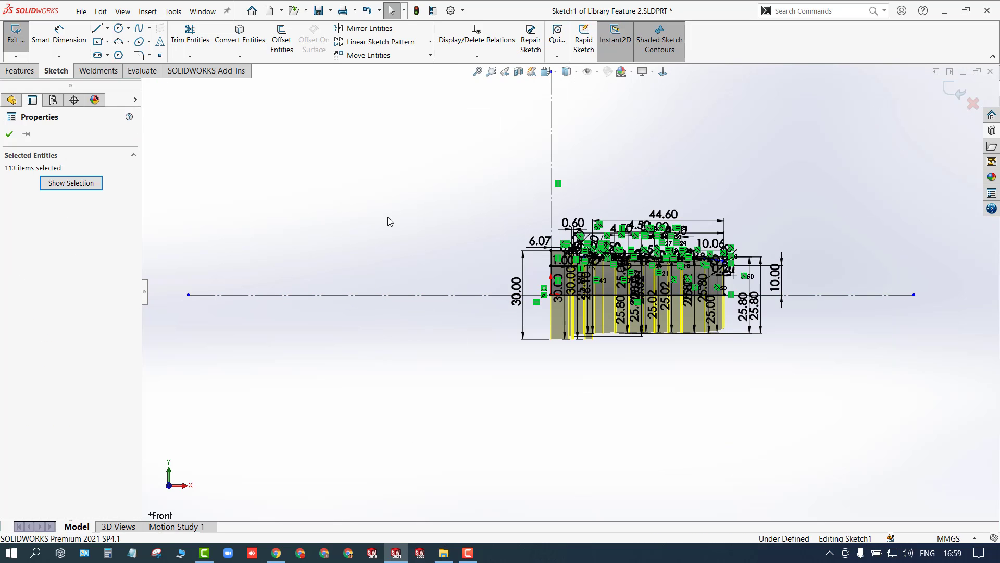
left_click(948, 93)
left_click(948, 94)
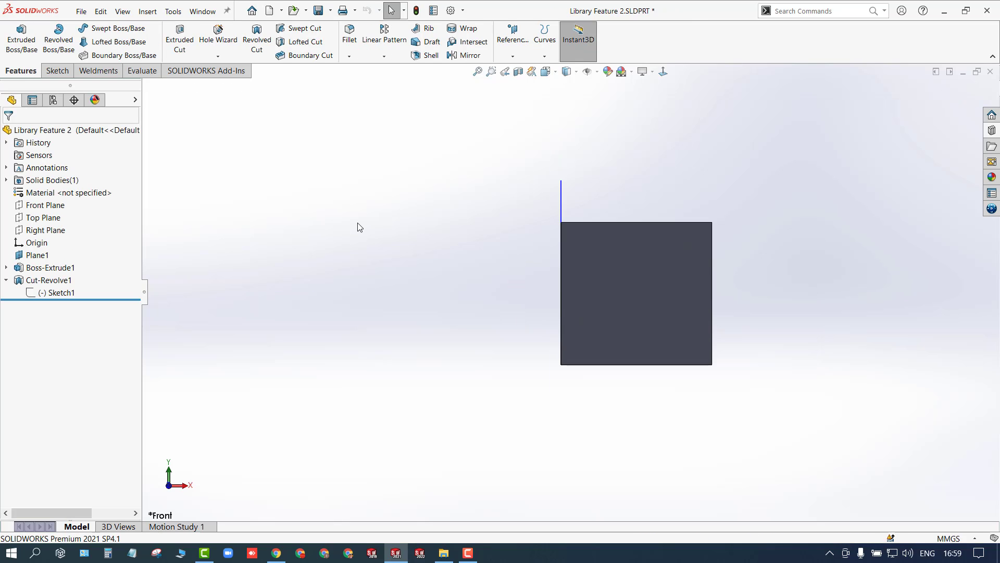
Step: Create a new part document and start a sketch on its Front Plane
key("ctrl+n")
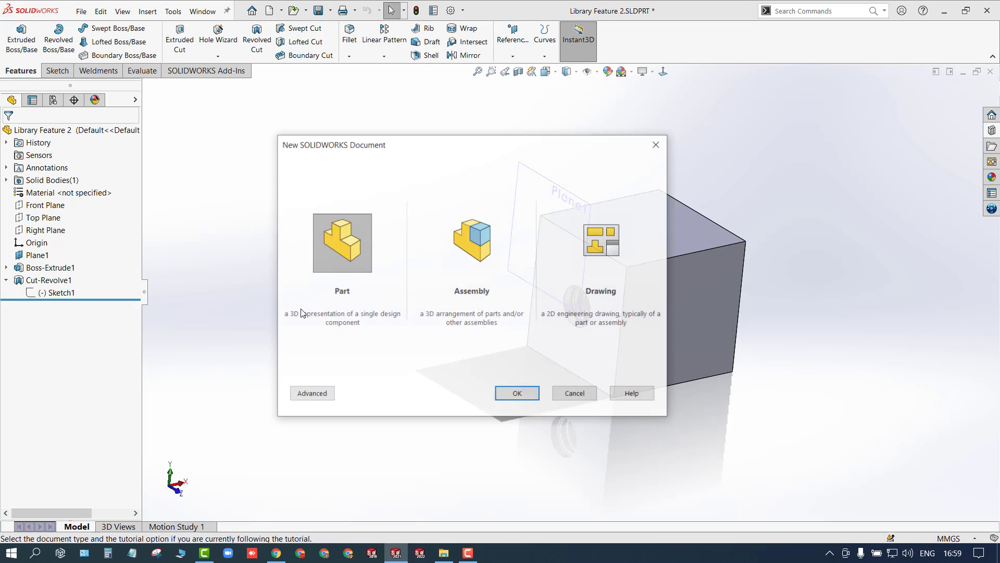
left_click(515, 398)
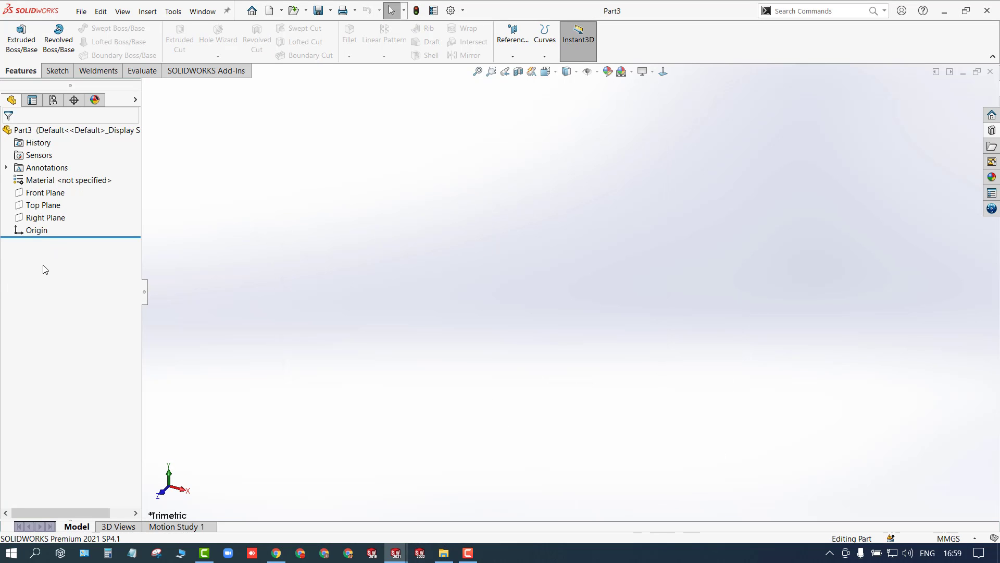
left_click(45, 192)
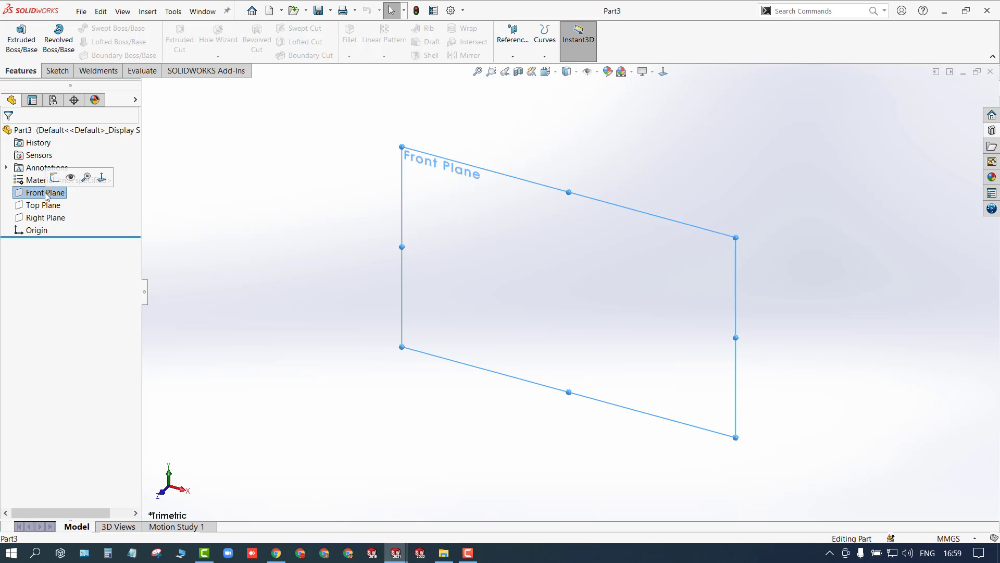
left_click(55, 177)
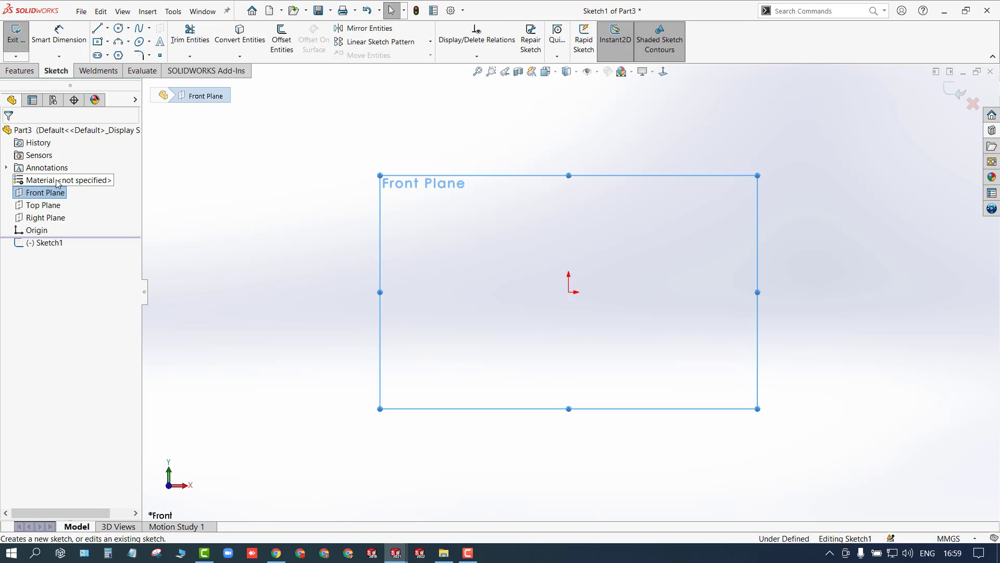
left_click(287, 150)
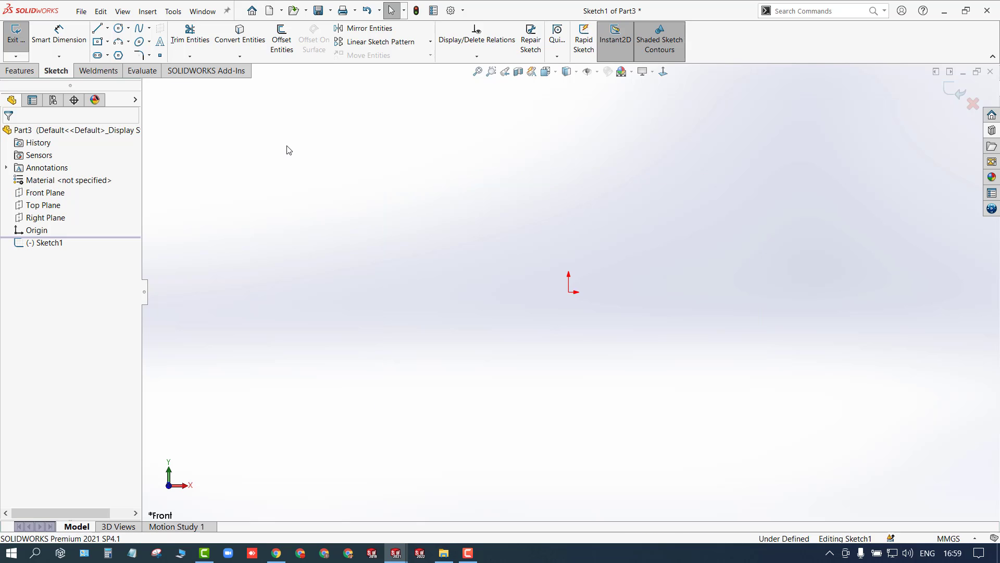
Step: Sketch a 100 by 100 mm center rectangle on the origin and exit the sketch
left_click(97, 41)
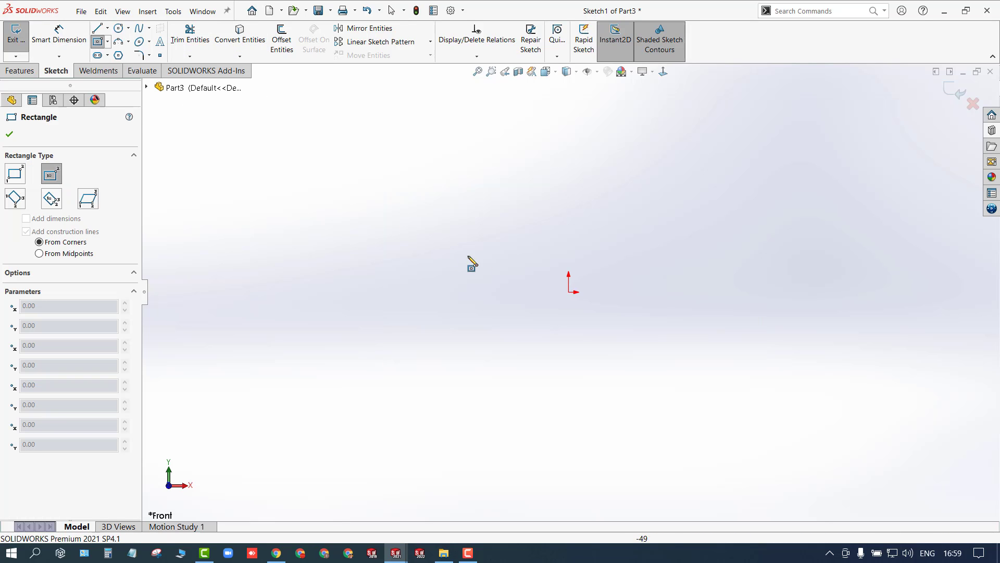
left_click(568, 292)
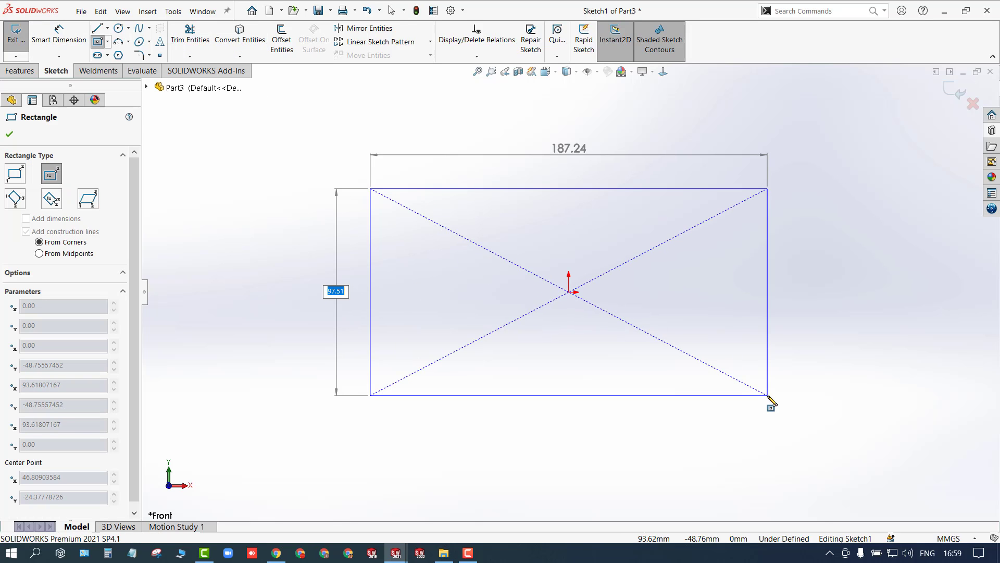
type("100")
key("Tab")
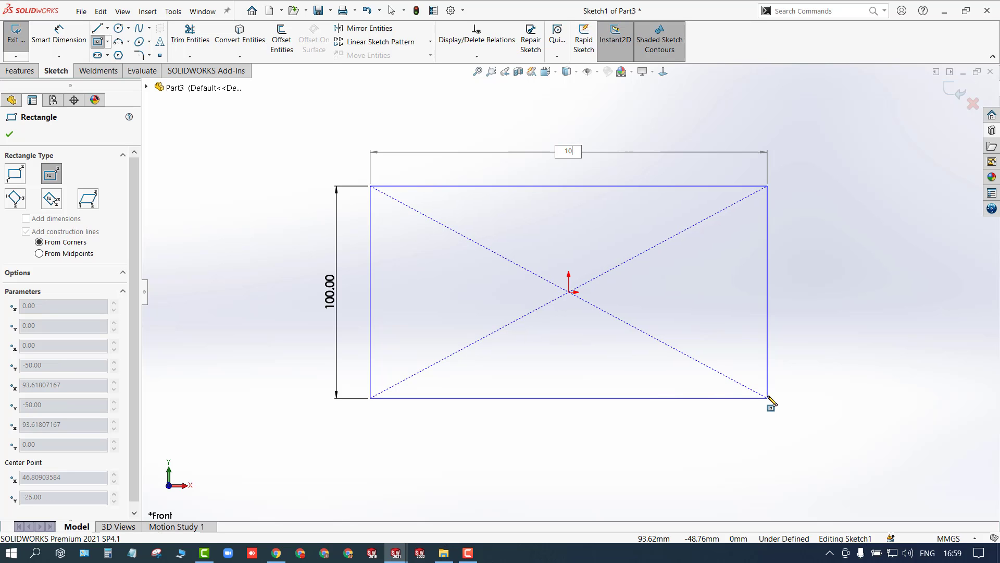
type("100")
key("Return")
middle_click_drag(765, 398, 581, 437)
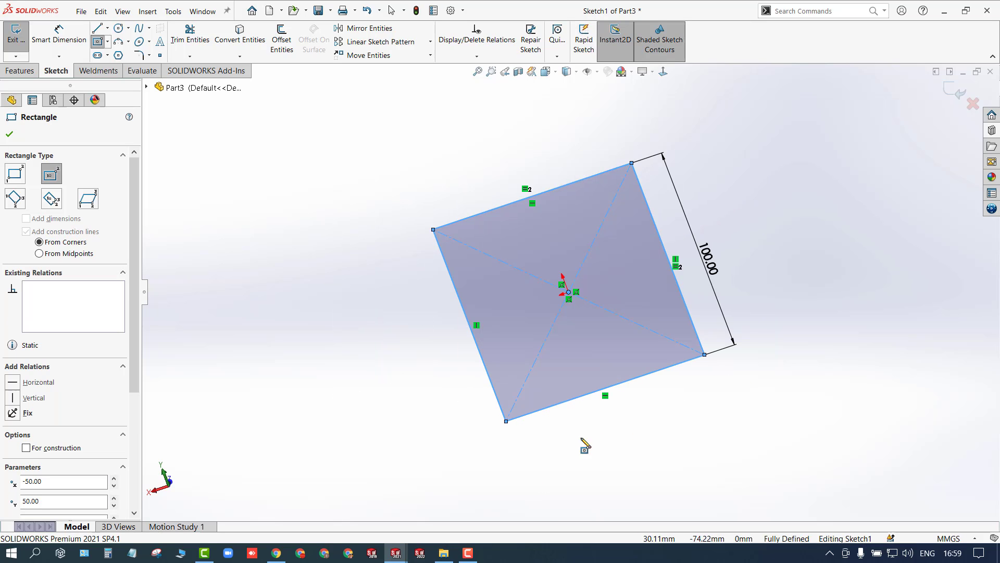
middle_click_drag(661, 346, 703, 397)
key("ctrl+b")
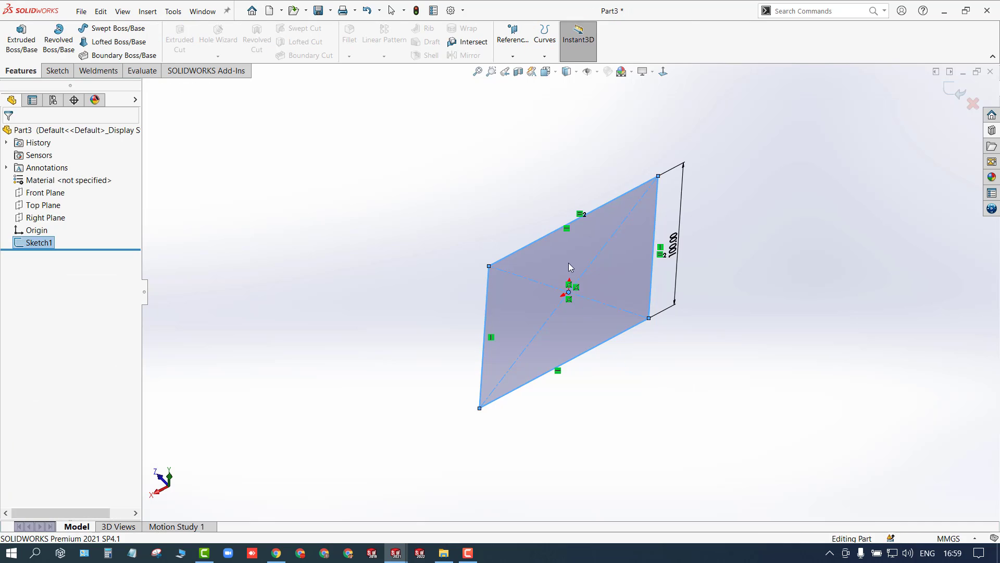
Step: Extrude the square sketch into a solid block about 163 mm long
left_click(550, 234)
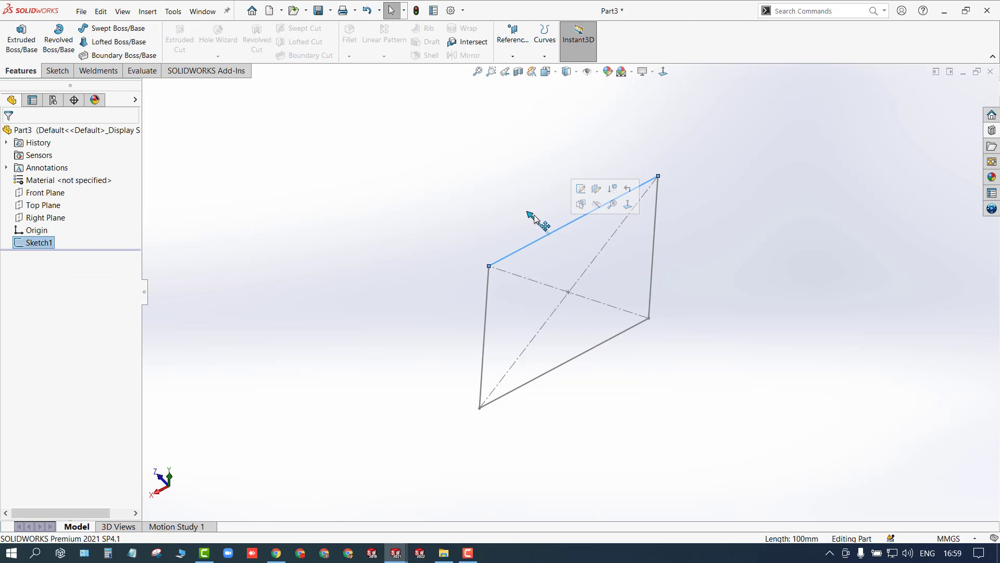
mouse_move(536, 217)
left_mouse_down()
mouse_move(339, 143)
mouse_move(416, 232)
left_mouse_up()
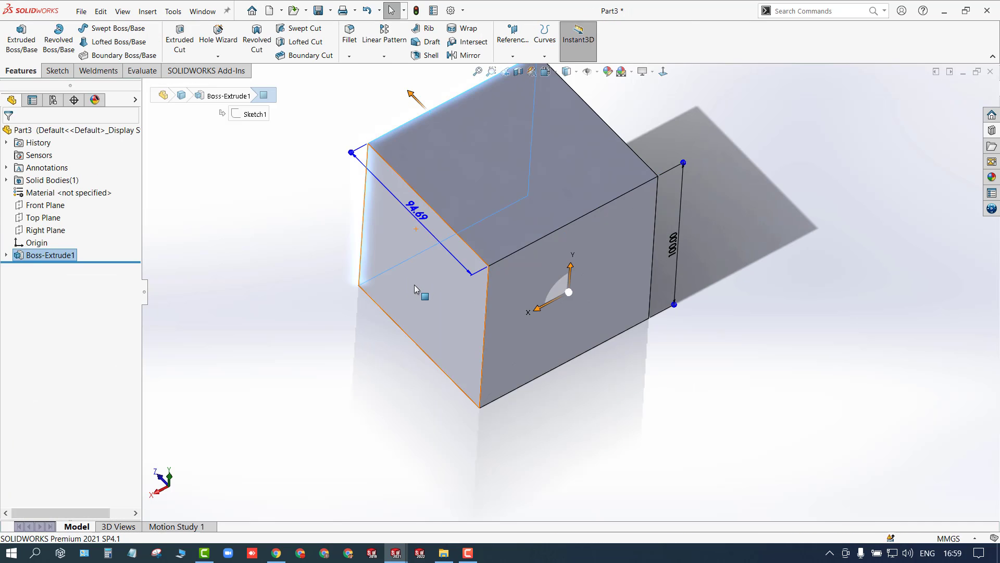
middle_click_drag(414, 285, 462, 254)
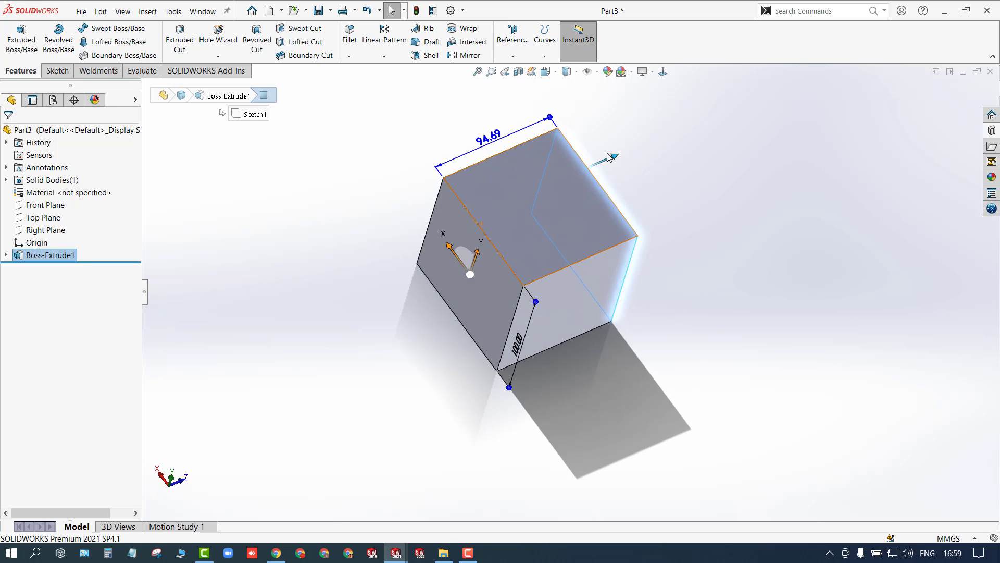
left_click_drag(609, 158, 636, 188)
left_click(333, 301)
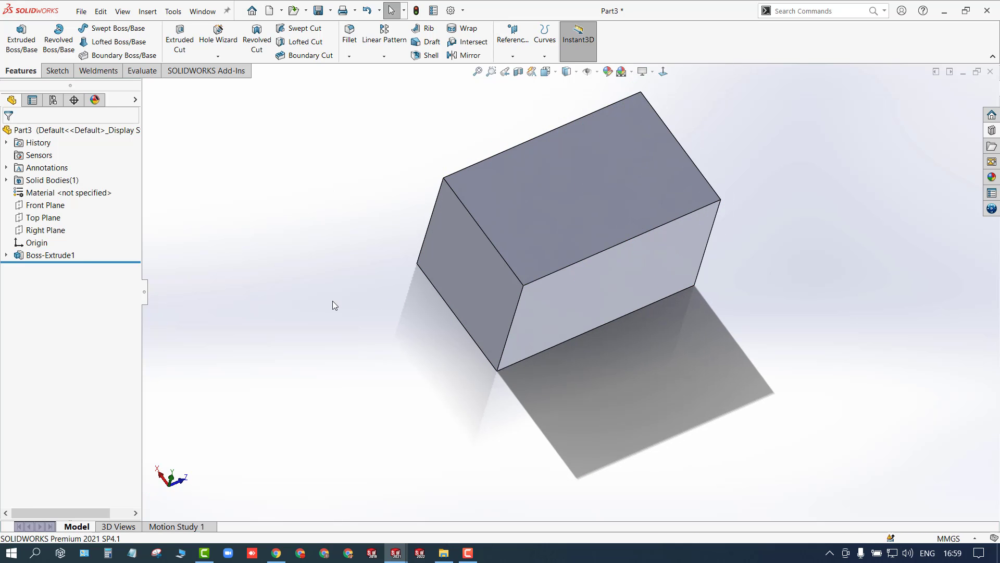
middle_click_drag(339, 323, 345, 295)
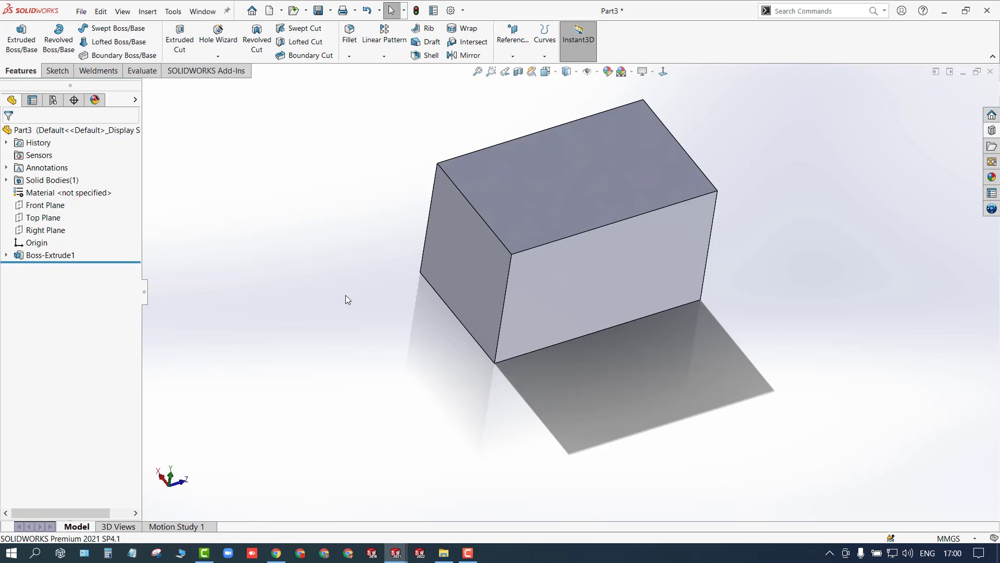
Step: Create a reference plane coincident with the block's square end face at the sketch end
left_click(445, 226)
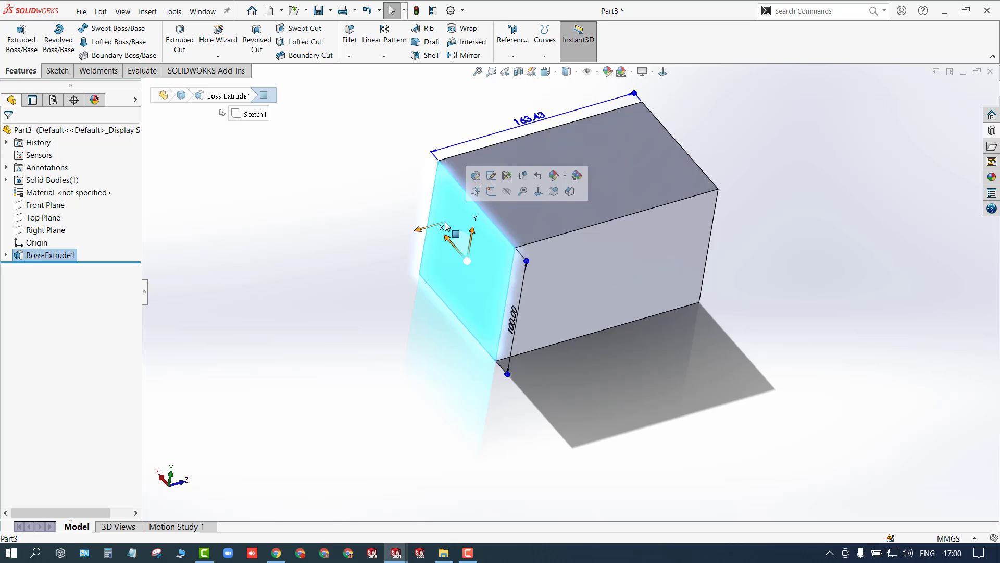
left_click(513, 42)
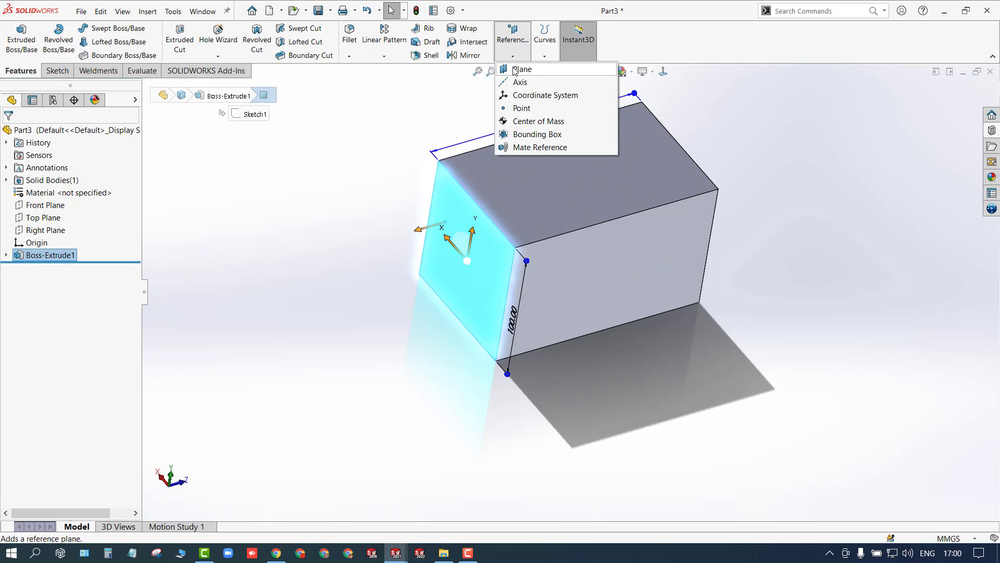
left_click(521, 69)
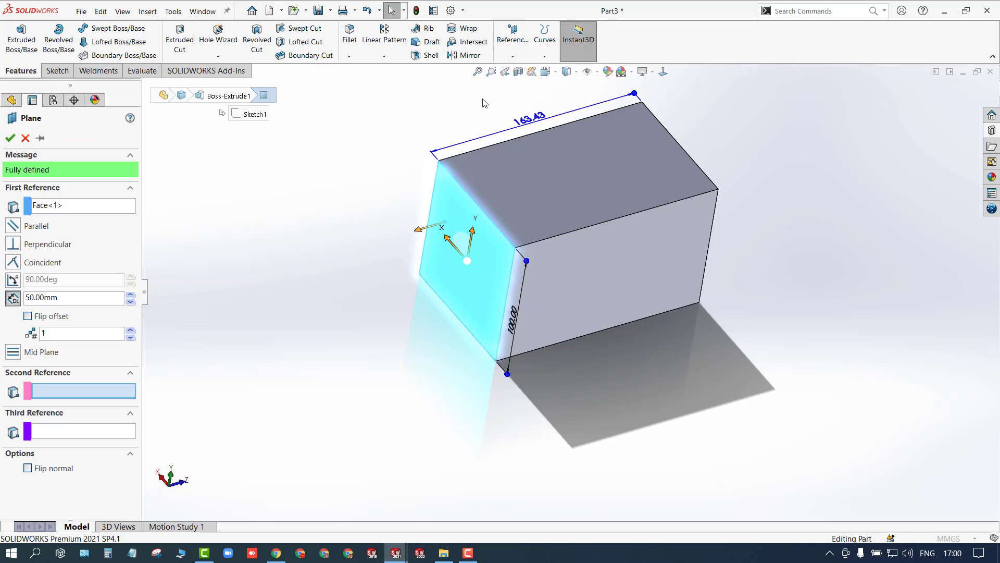
left_click(13, 262)
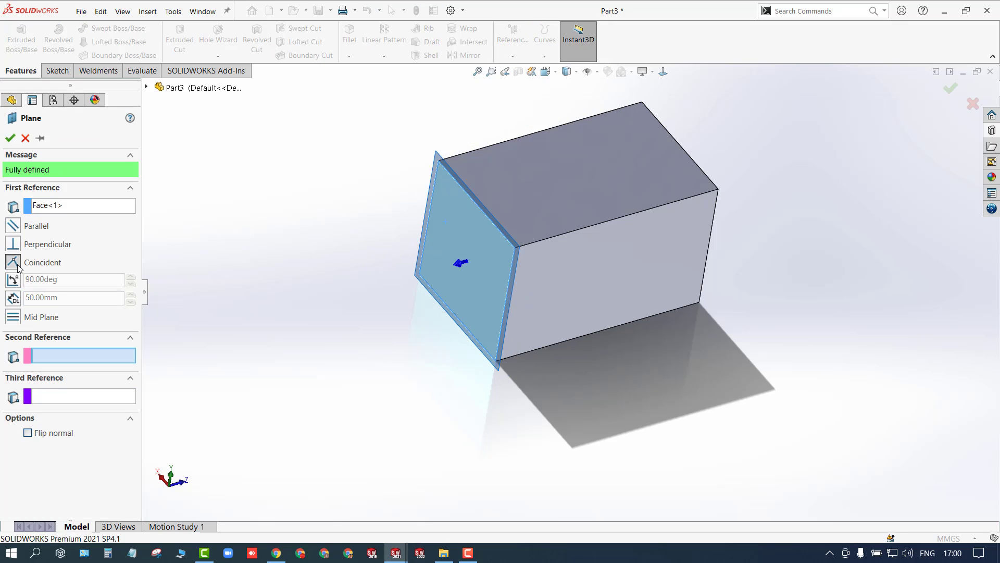
left_click(10, 138)
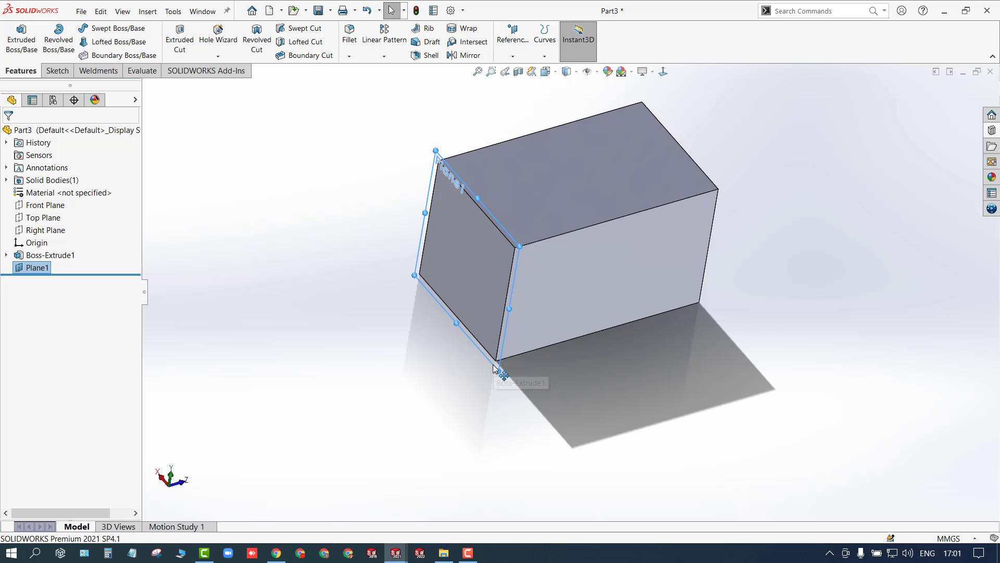
Step: Start a sketch on Plane1, place a sketch point at the origin, and exit the sketch
left_click(493, 363)
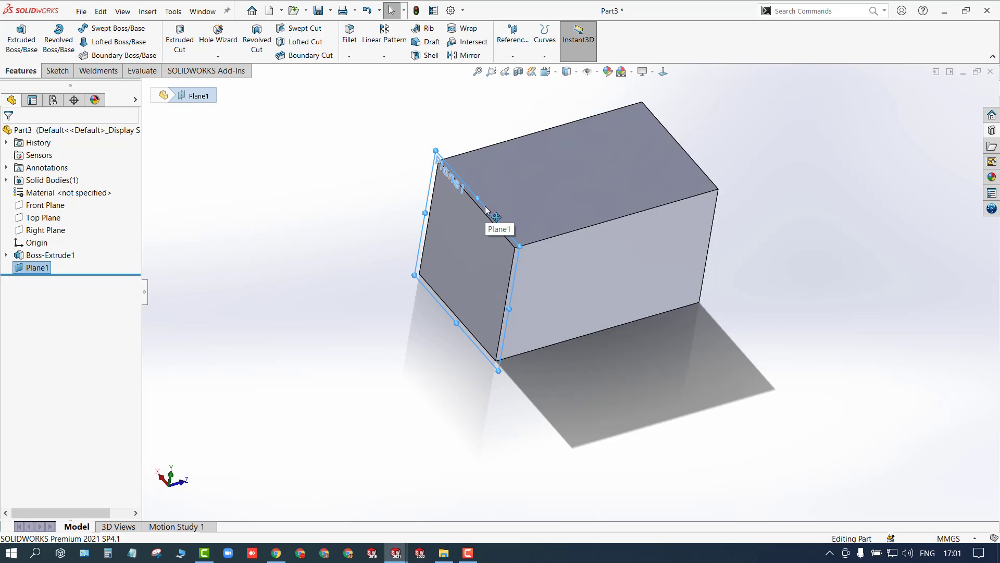
left_click(485, 206)
left_click(531, 176)
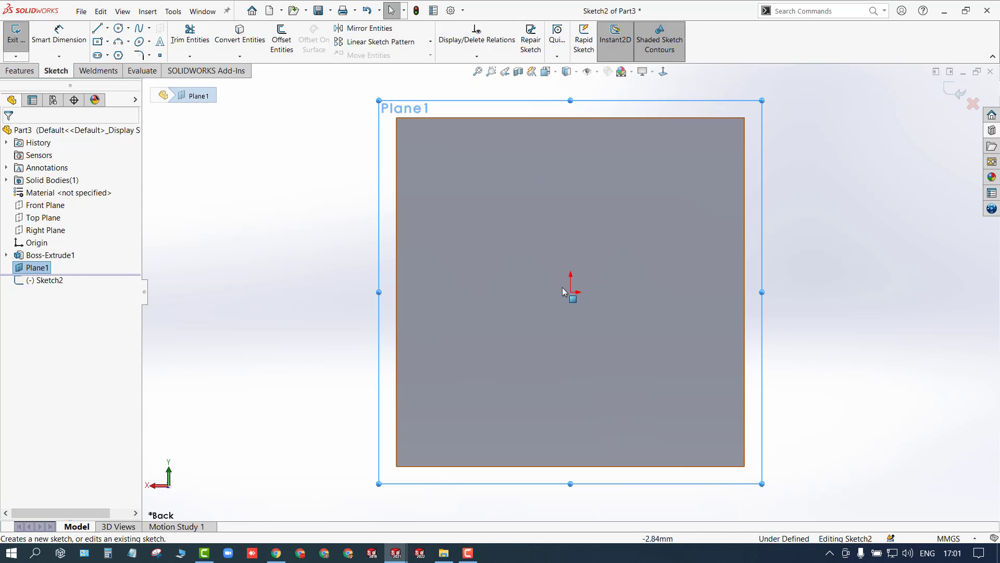
left_click(160, 56)
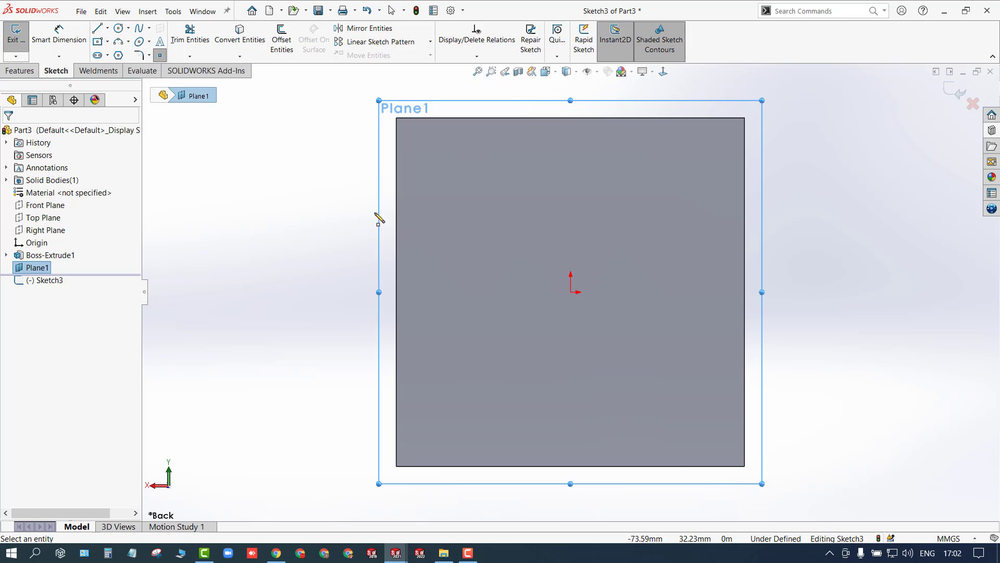
left_click(571, 292)
left_click(947, 87)
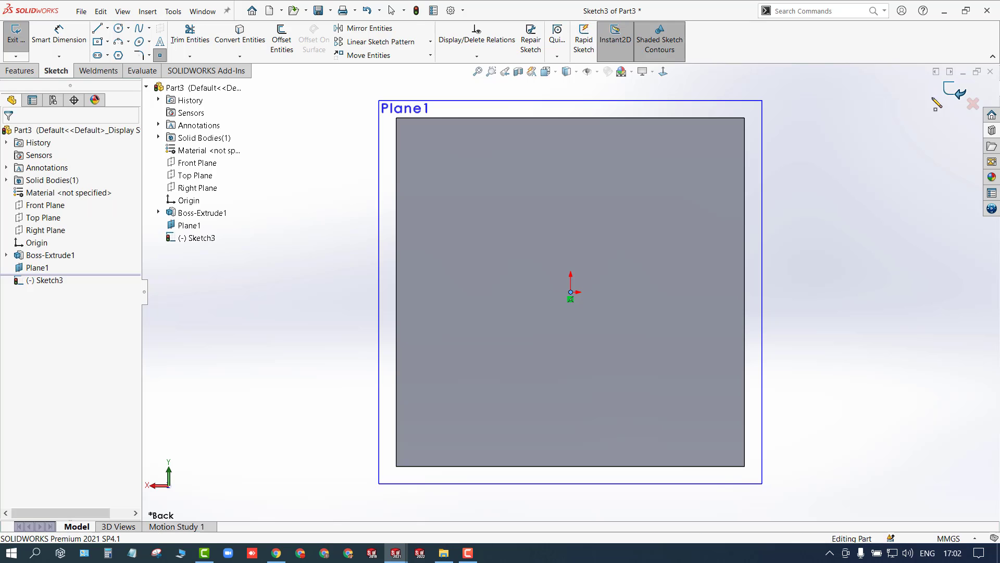
Step: Reopen the point sketch on Plane1 and draw a horizontal construction centreline about 143 mm long through the origin point
scroll(685, 232, "up", 4)
mouse_move(655, 240)
middle_mouse_down()
mouse_move(584, 292)
mouse_move(596, 295)
middle_mouse_up()
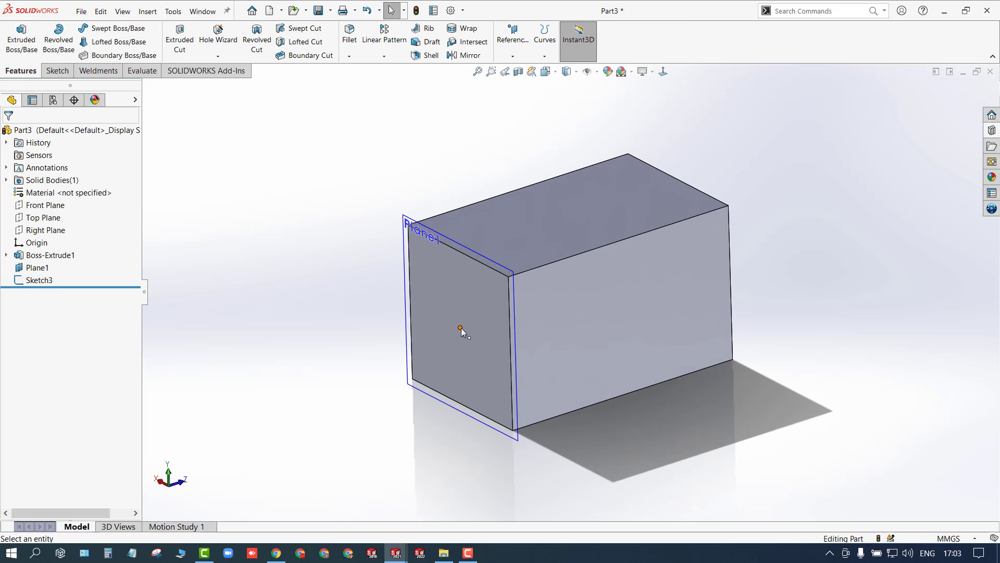
left_click(461, 328)
left_click(494, 281)
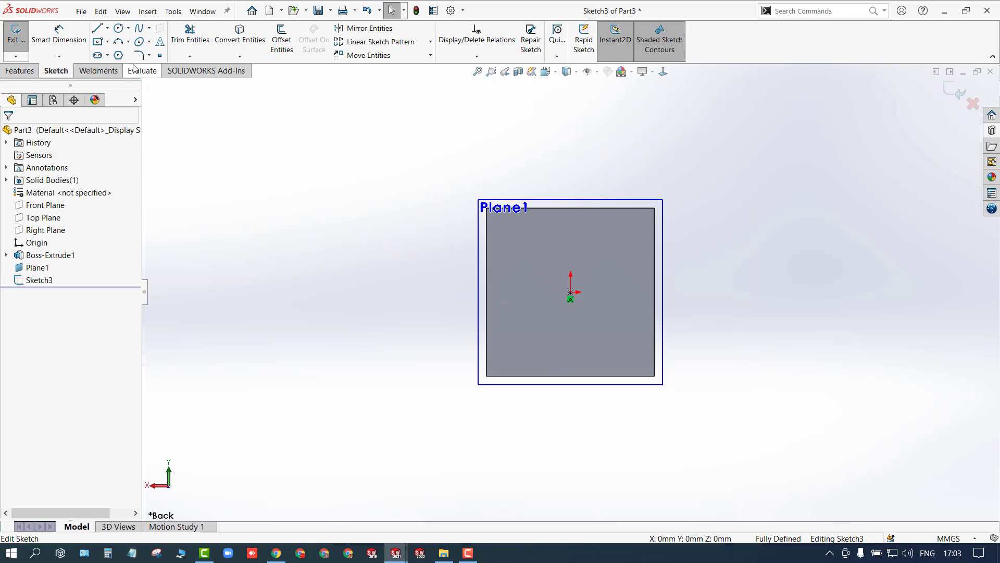
left_click(107, 27)
left_click(127, 56)
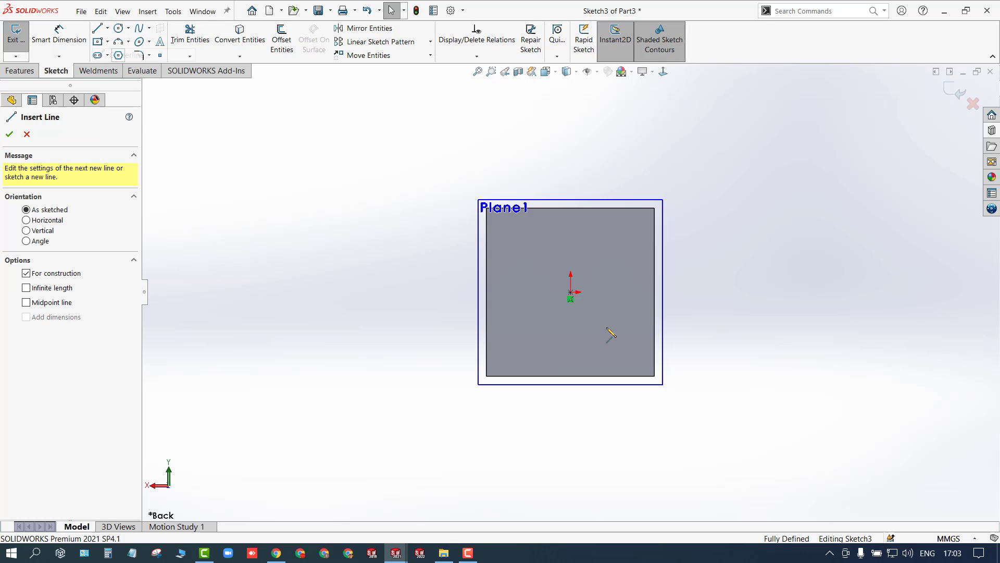
left_click(642, 304)
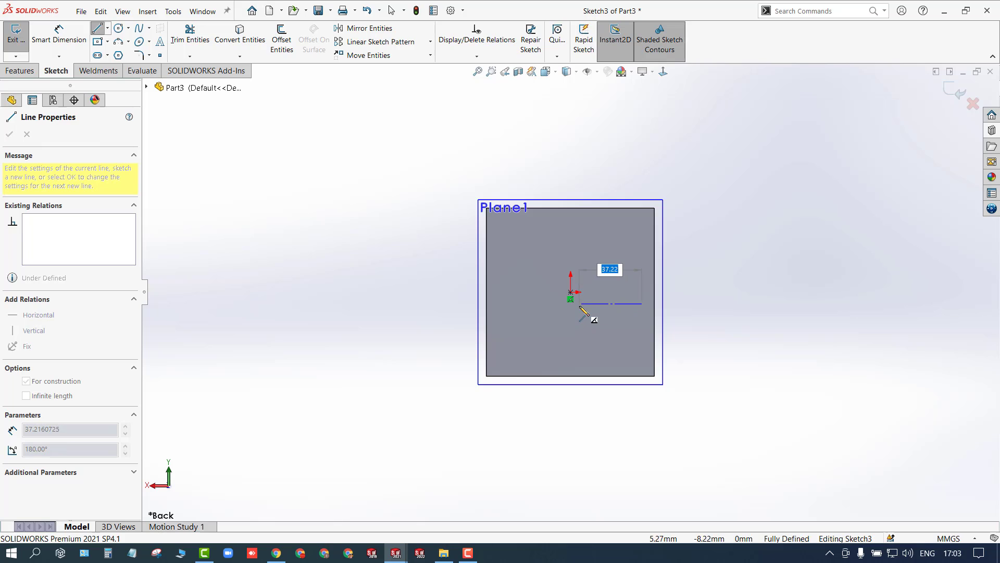
left_click(583, 304)
key("Escape")
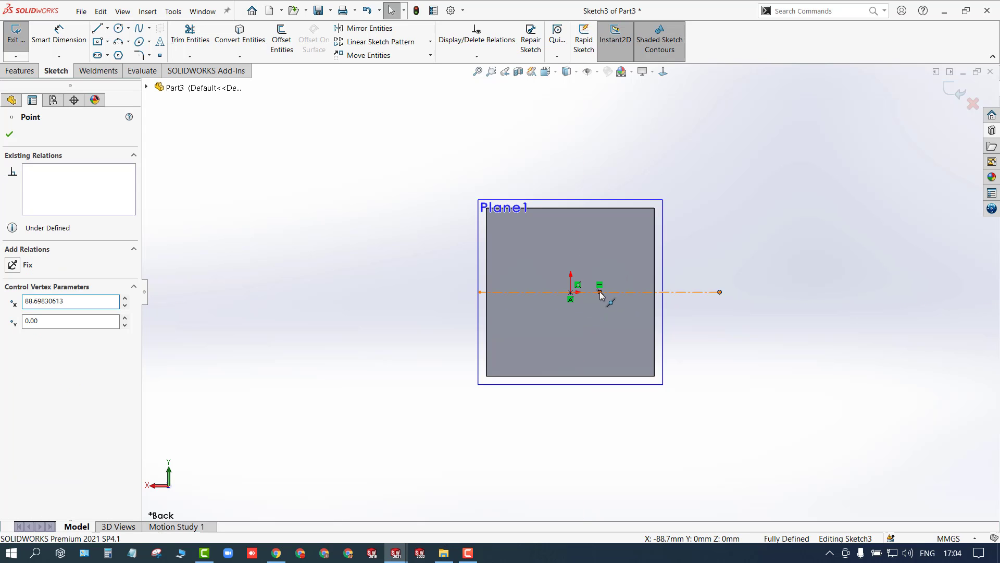
Step: Make the centreline's midpoint coincident with the sketch point at the origin and exit the sketch
left_click(570, 292)
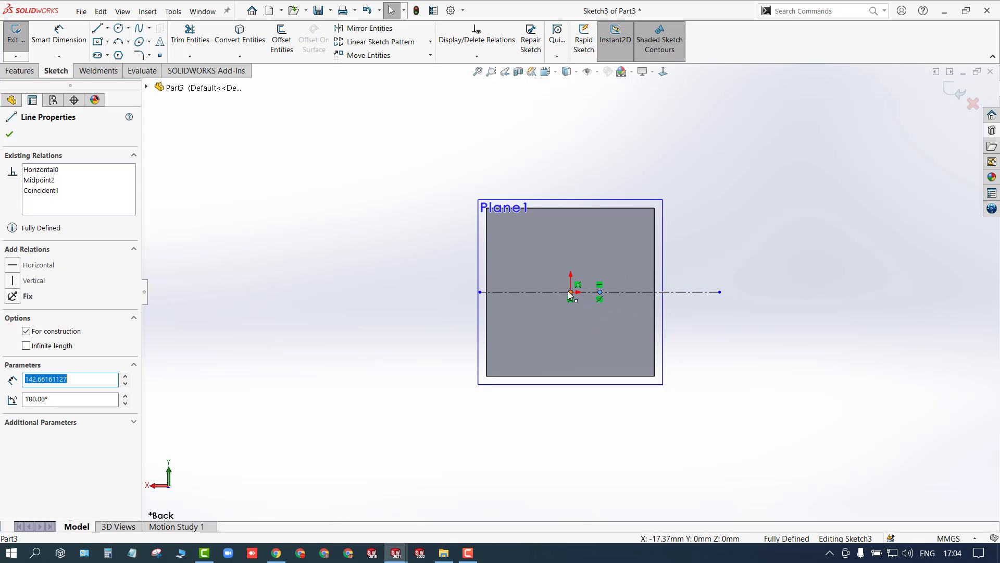
left_click(571, 292, "ctrl")
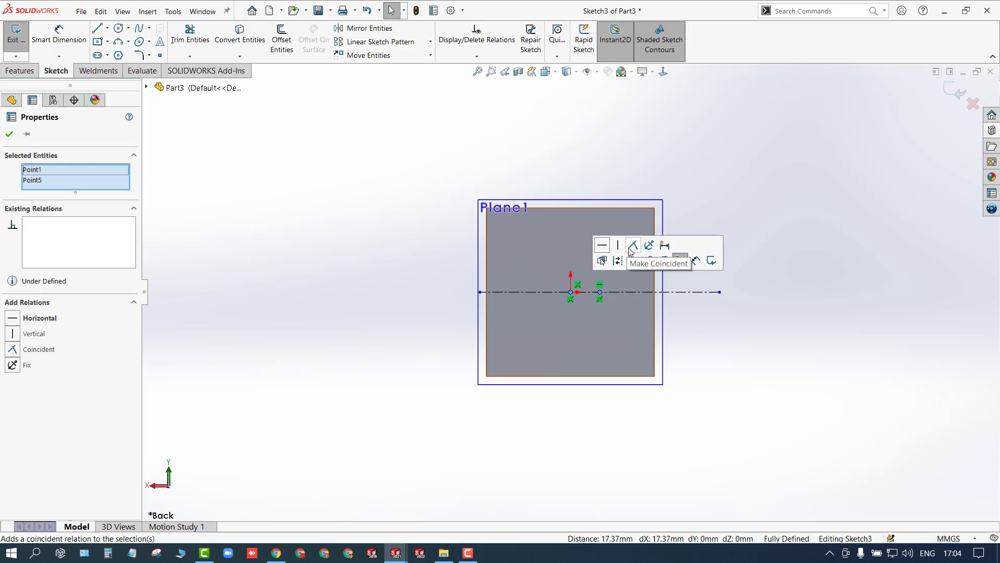
left_click(632, 247)
left_click(793, 195)
left_click(951, 93)
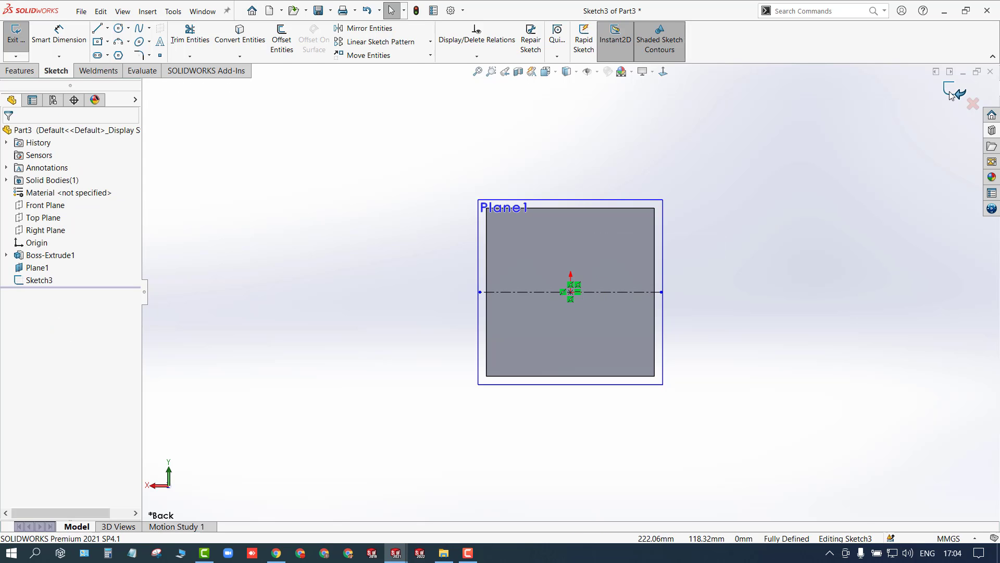
Step: Create a reference plane perpendicular to the construction centreline on the end face and coincident with its midpoint sketch point
middle_click_drag(763, 171, 693, 276)
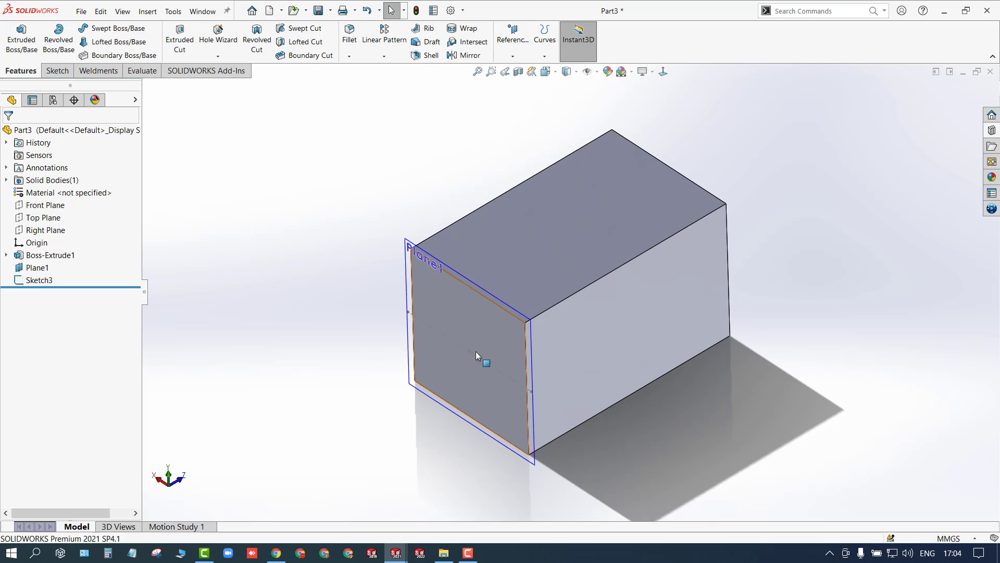
left_click(513, 39)
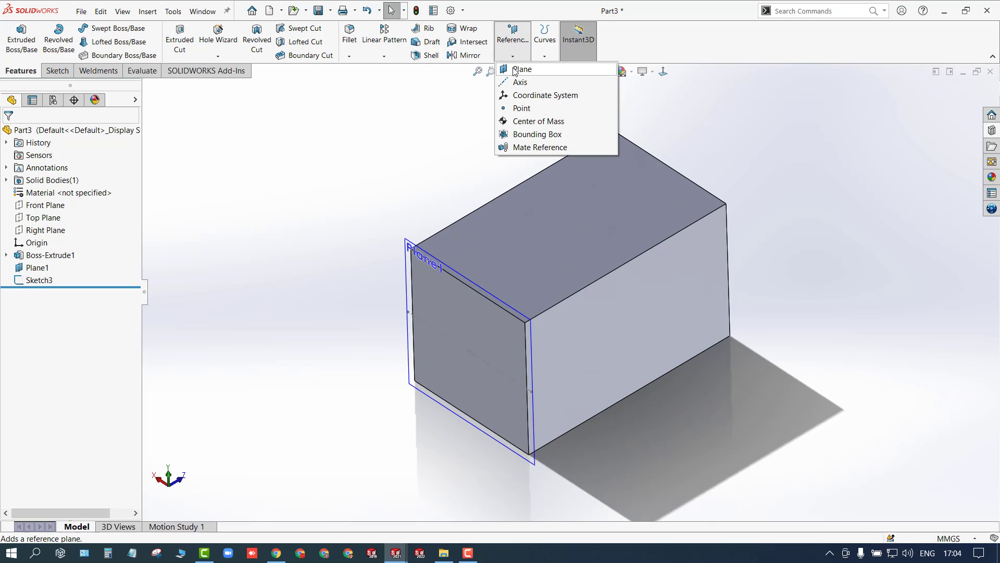
left_click(519, 69)
left_click(455, 343)
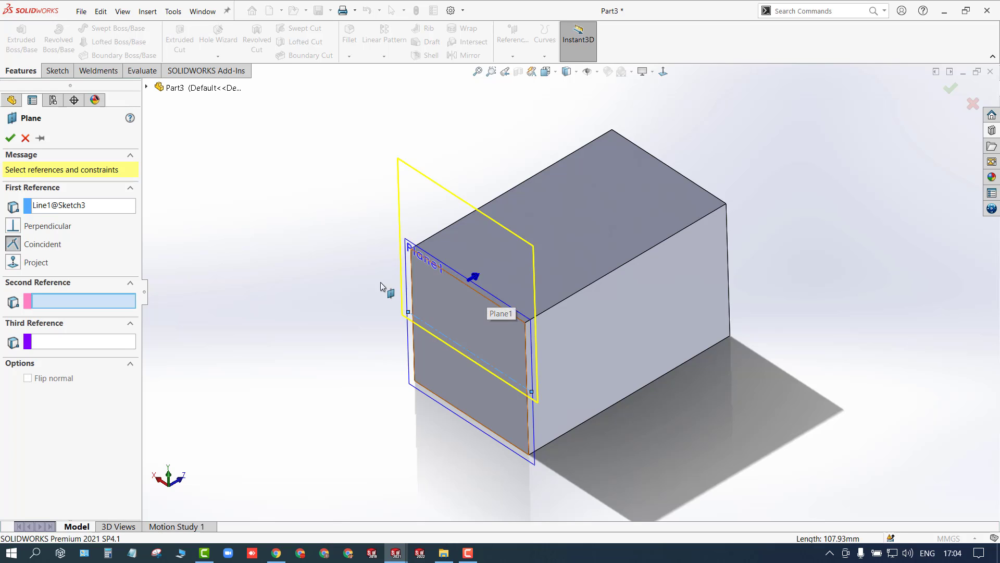
left_click(16, 226)
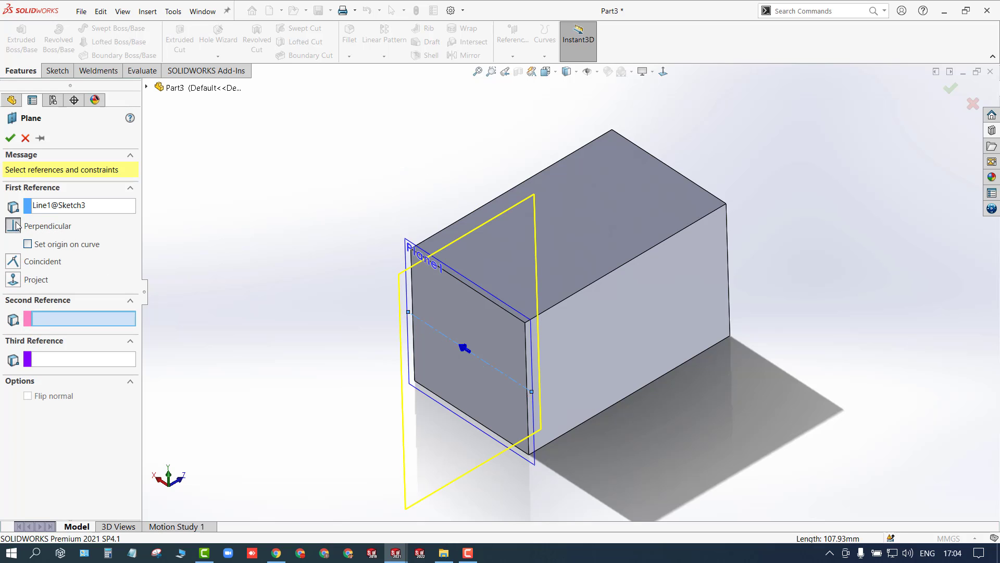
left_click(10, 138)
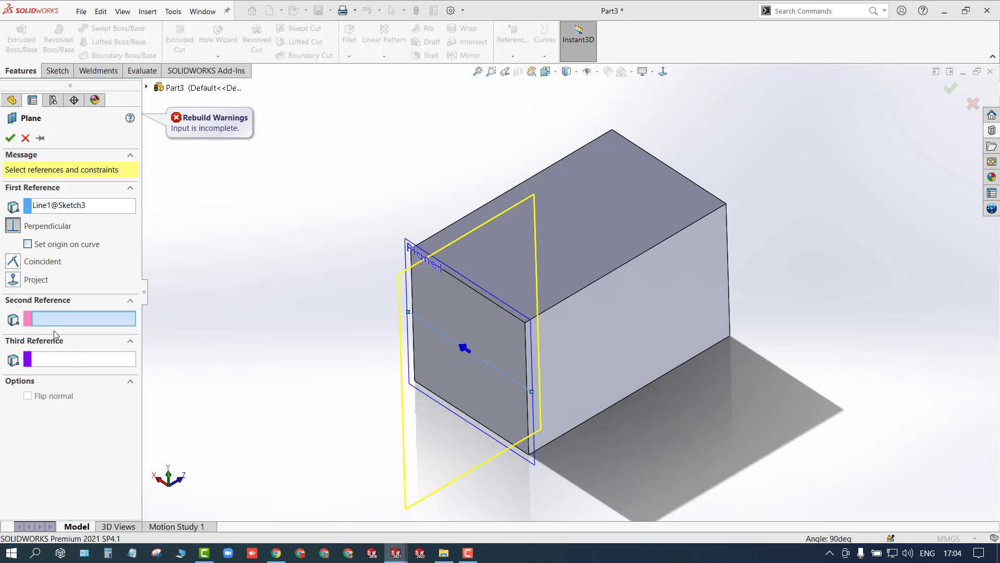
left_click(466, 351)
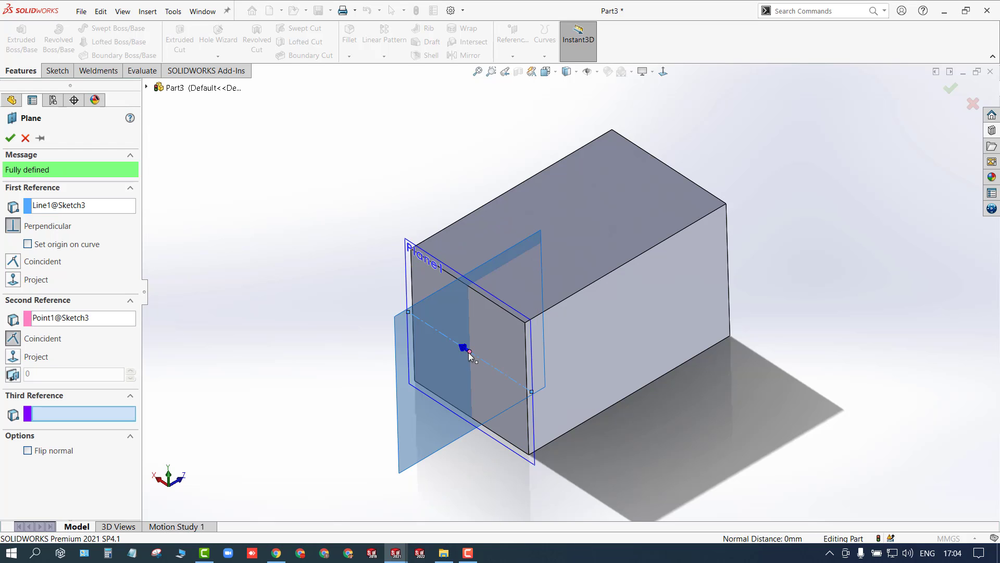
left_click(7, 144)
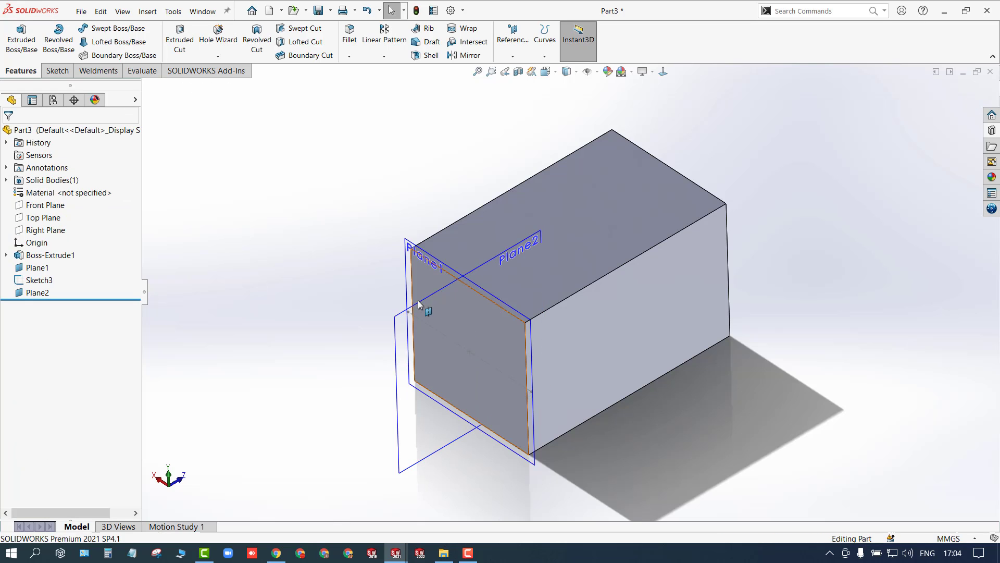
Step: Start a sketch on Plane2 and paste the copied port profile into empty space away from the block
left_click(397, 323)
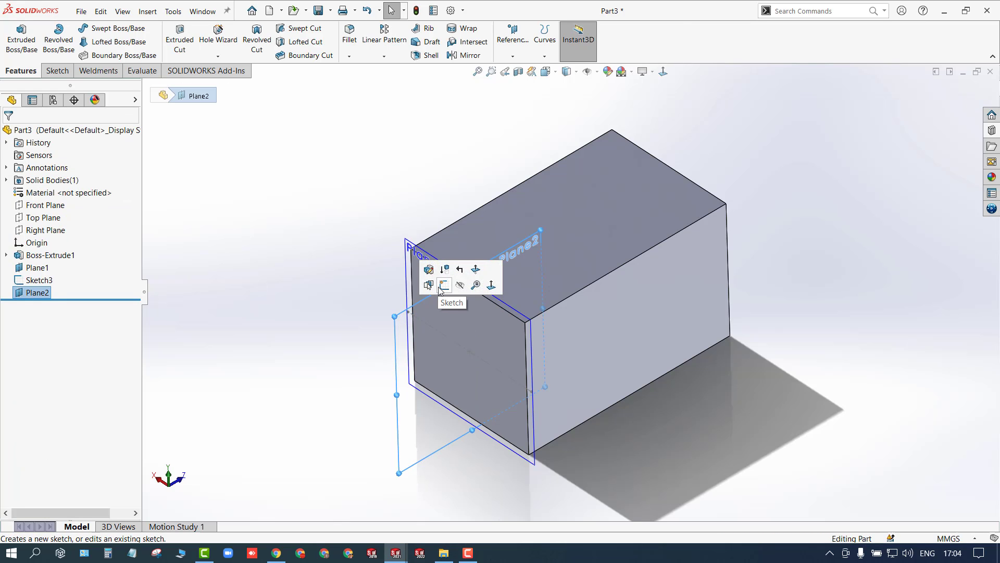
left_click(443, 284)
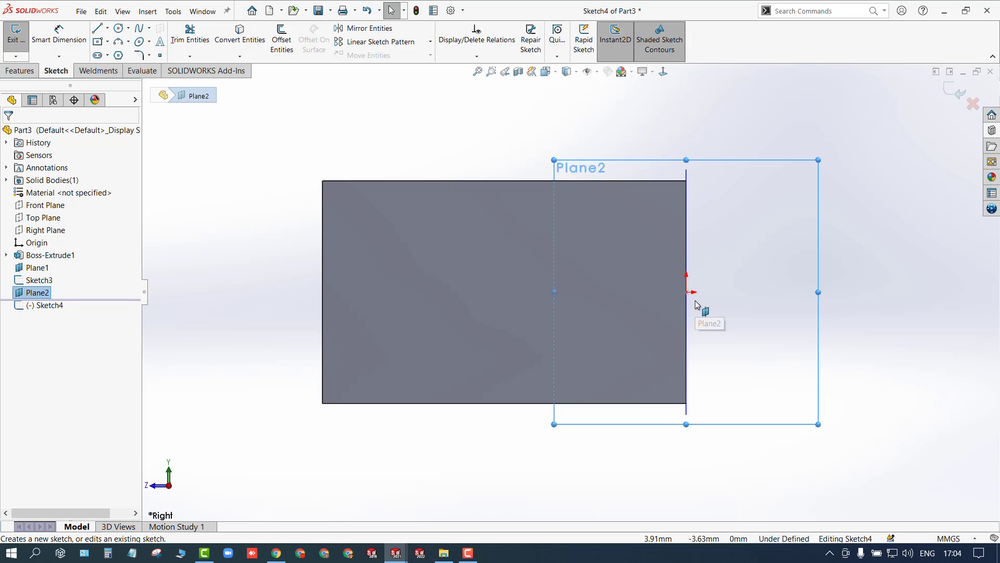
key("ctrl+8")
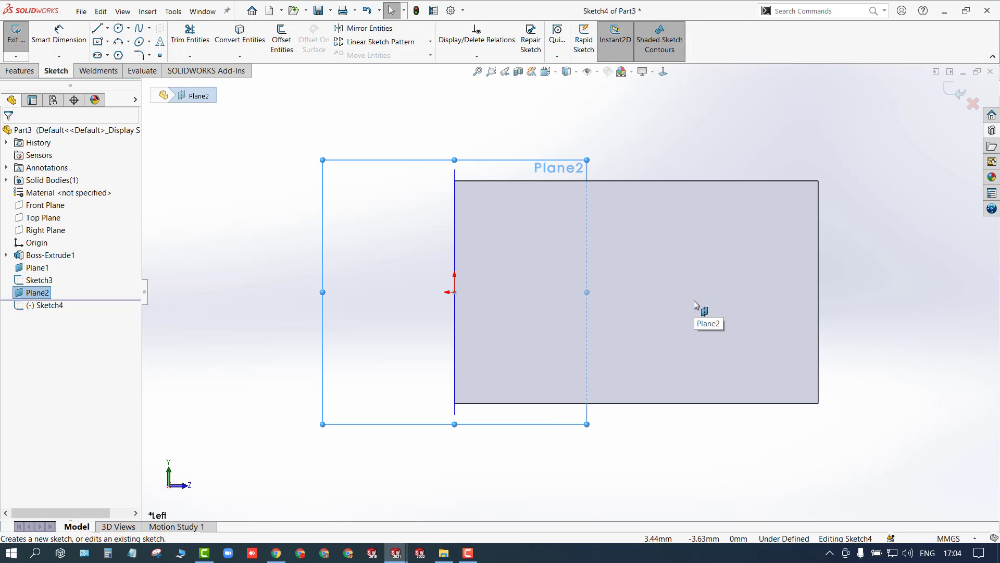
key("Escape")
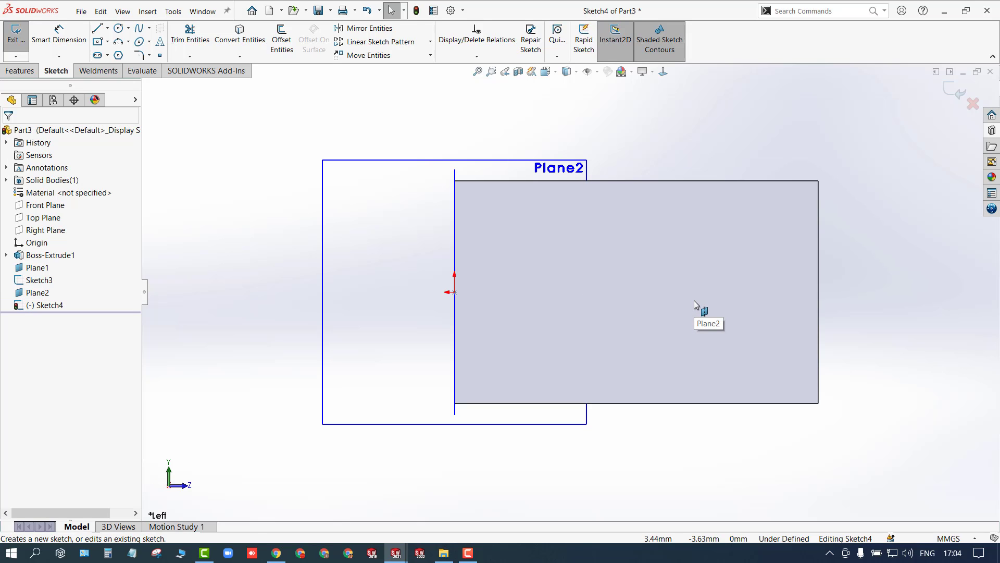
mouse_move(694, 300)
middle_mouse_down()
mouse_move(844, 331)
mouse_move(768, 322)
middle_mouse_up()
key("ctrl+4")
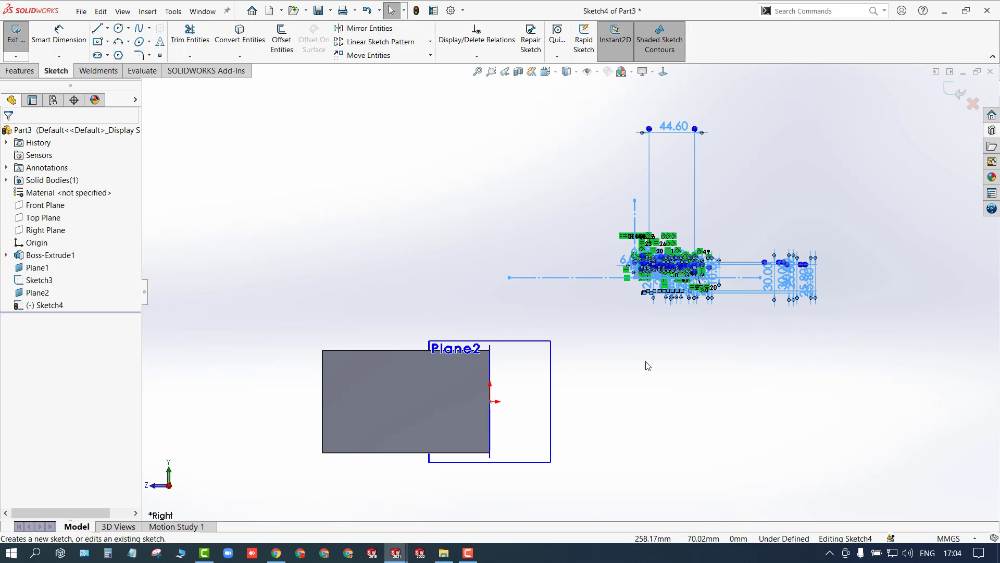
Step: Move the pasted port profile from the intersection of its centrelines to the origin, keeping its relations
scroll(615, 294, "down", 2)
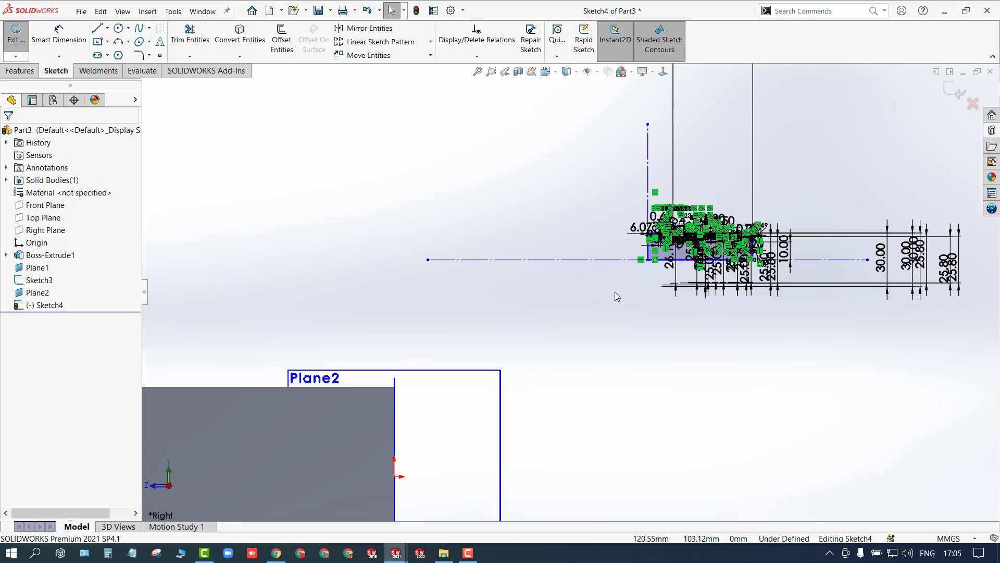
scroll(615, 296, "up", 1)
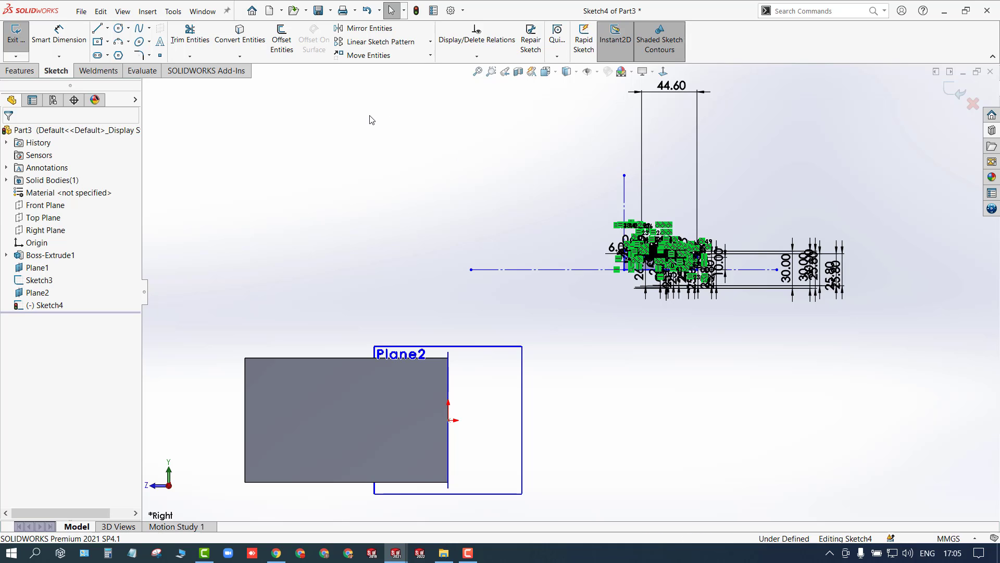
left_click_drag(368, 114, 908, 373)
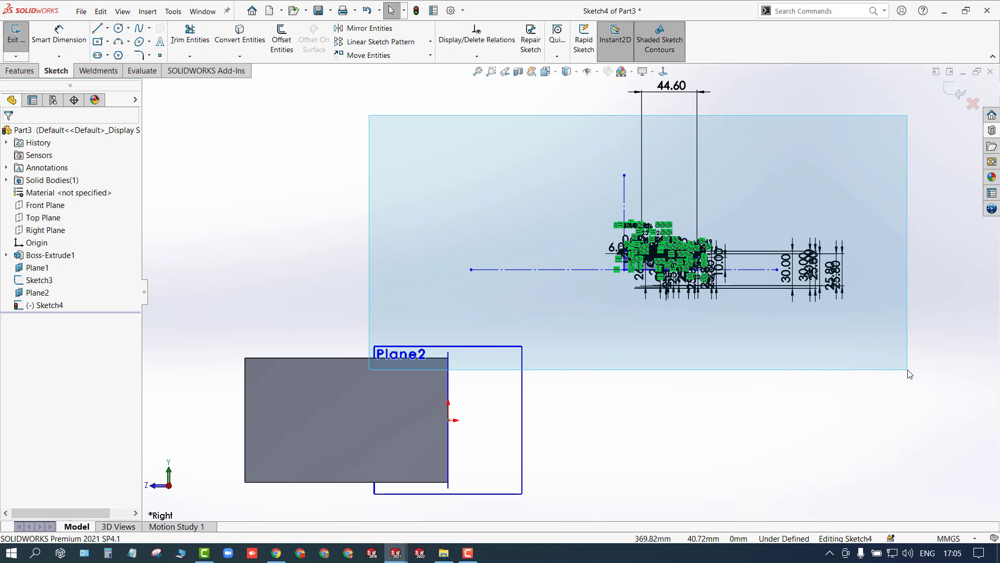
left_click_drag(909, 374, 909, 373)
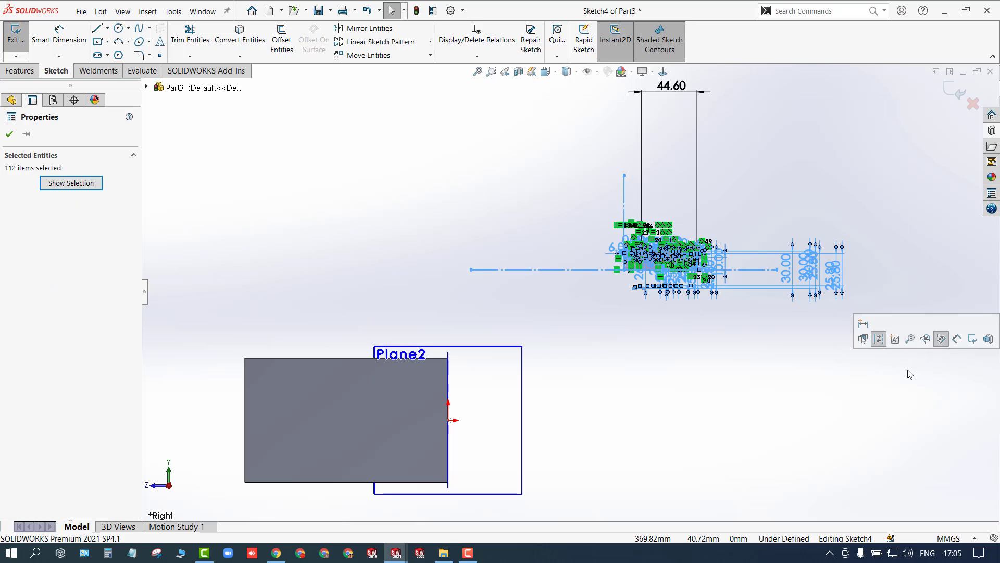
left_click(429, 56)
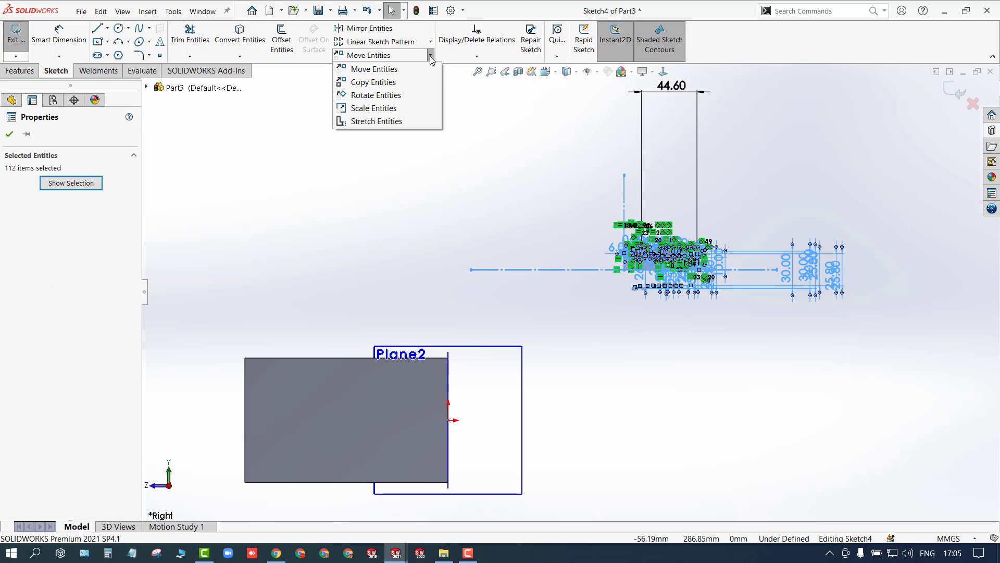
left_click(384, 72)
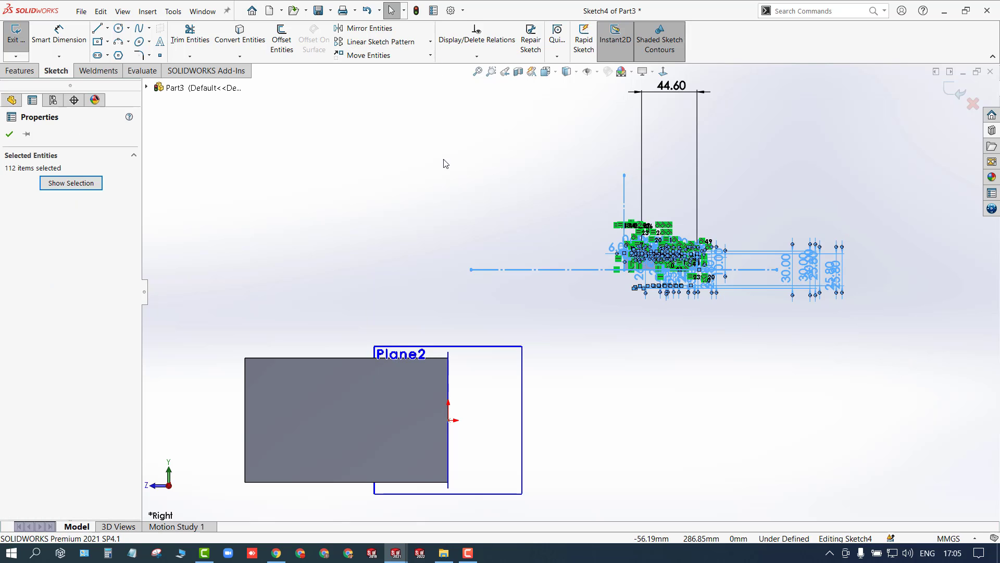
left_click(625, 269)
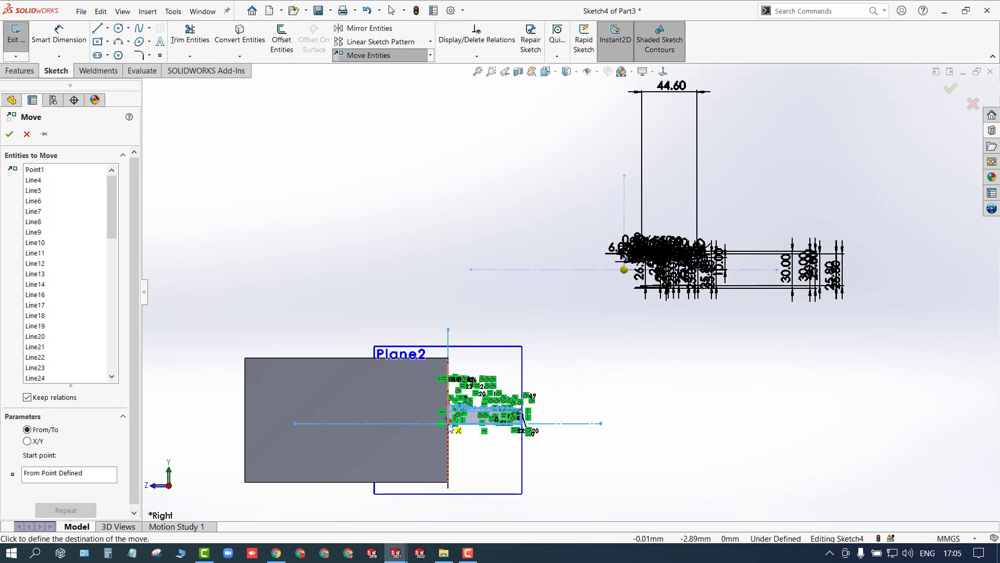
scroll(451, 423, "down", 5)
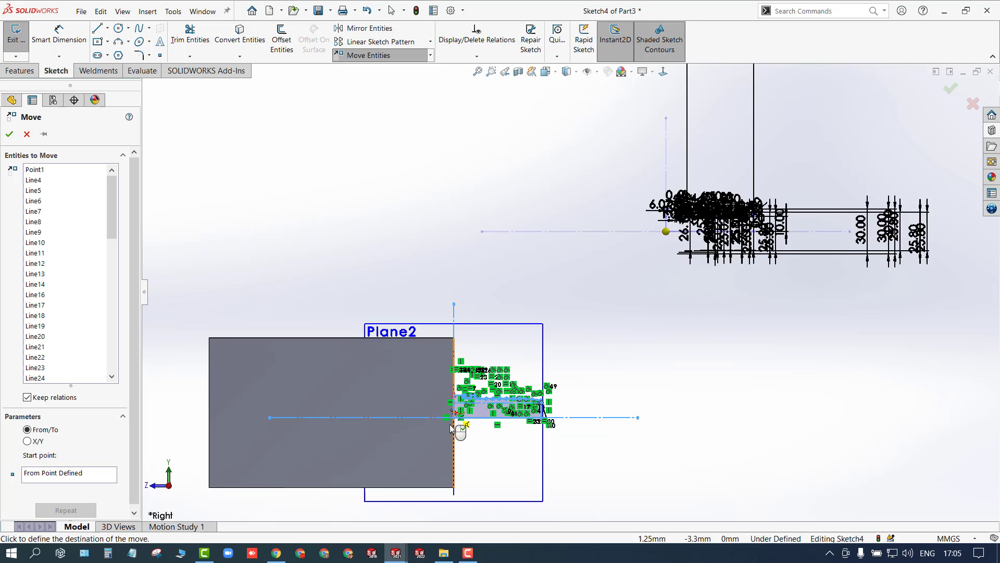
scroll(454, 418, "down", 3)
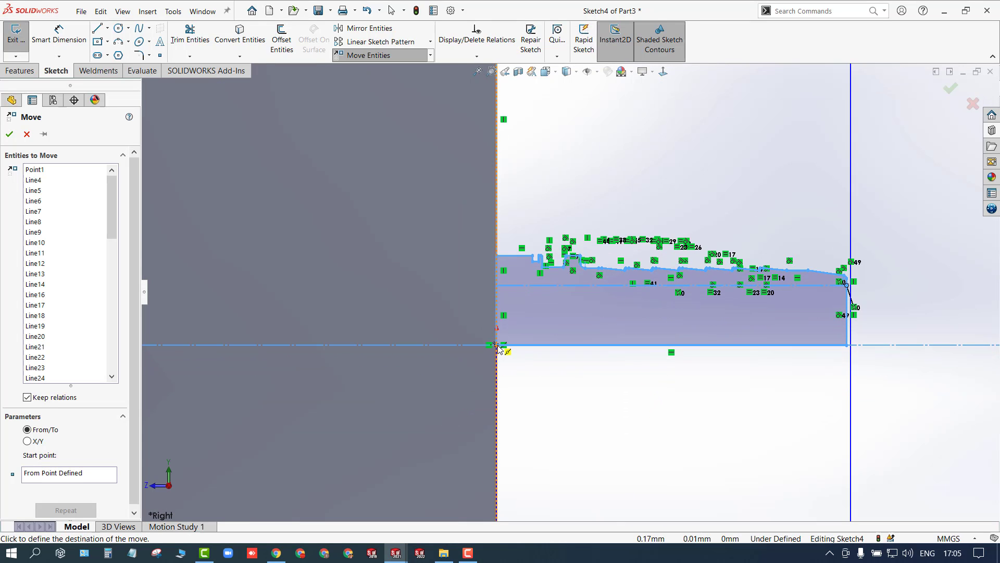
left_click(498, 347)
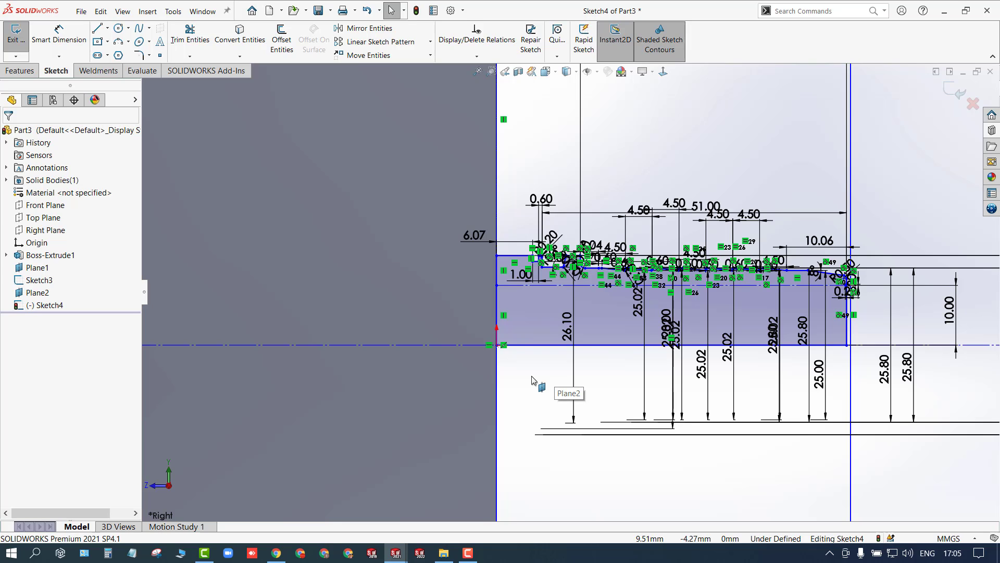
Step: Rotate all entities of the port profile about the origin so the profile points into the block
scroll(532, 380, "up", 3)
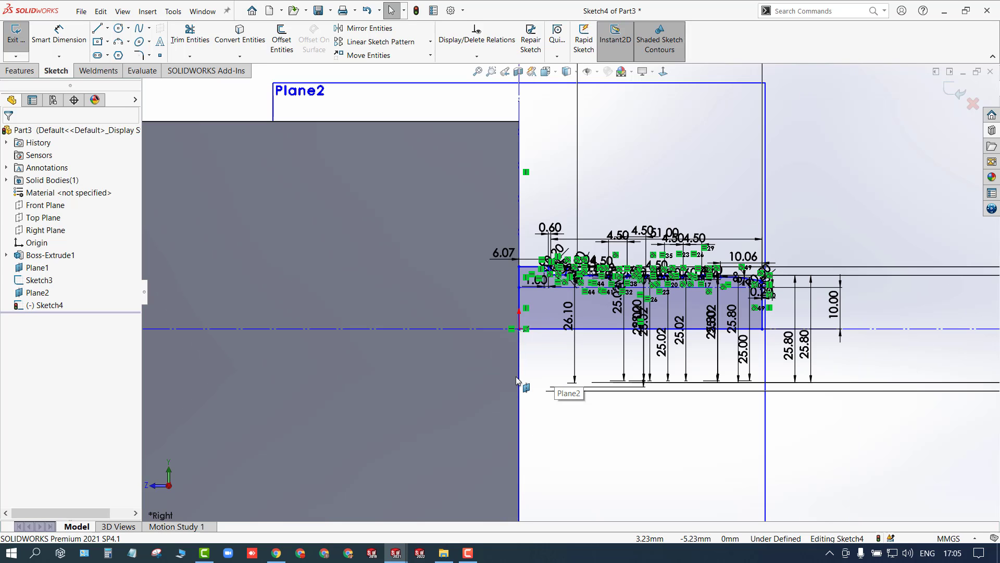
key("ctrl+a")
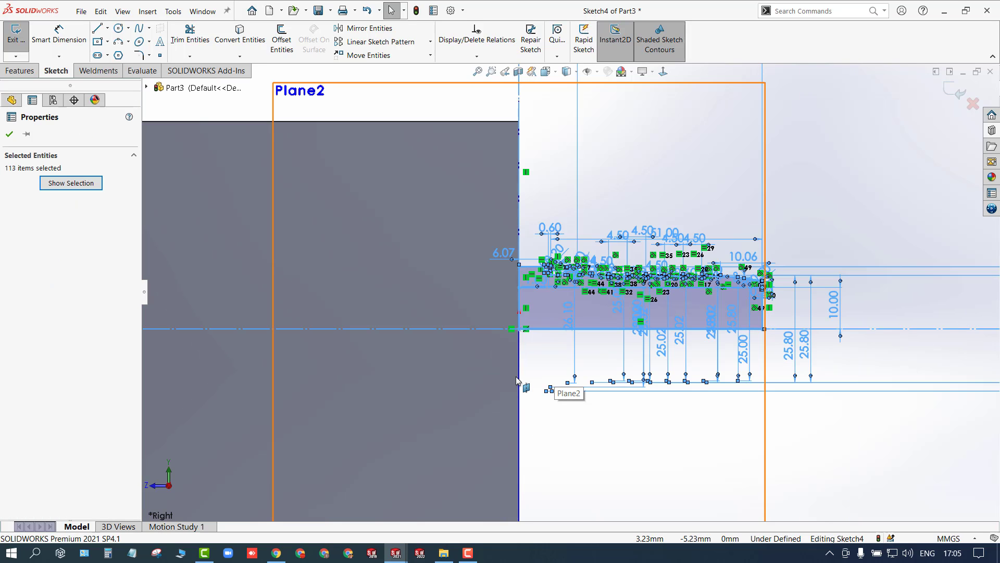
left_click(431, 55)
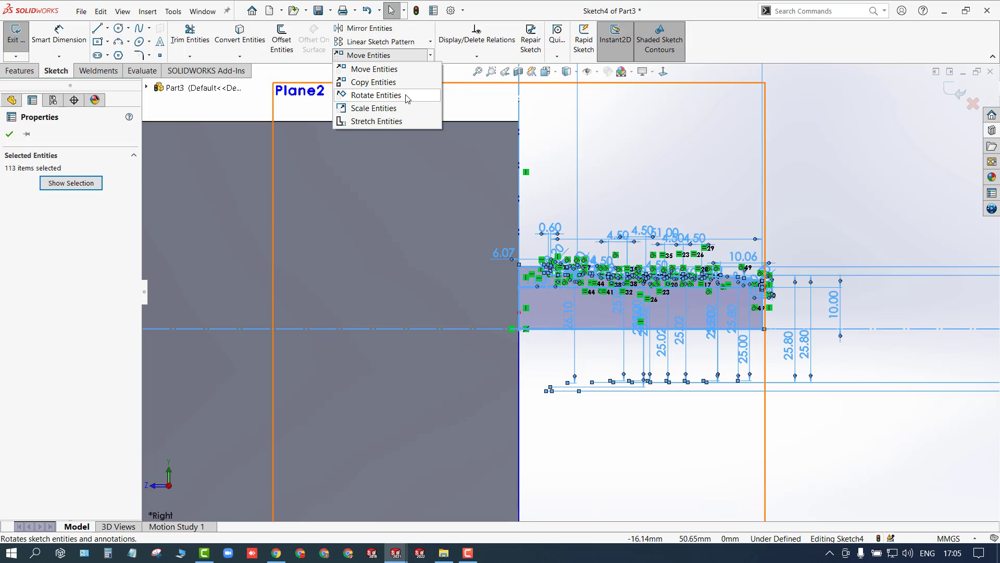
left_click(376, 95)
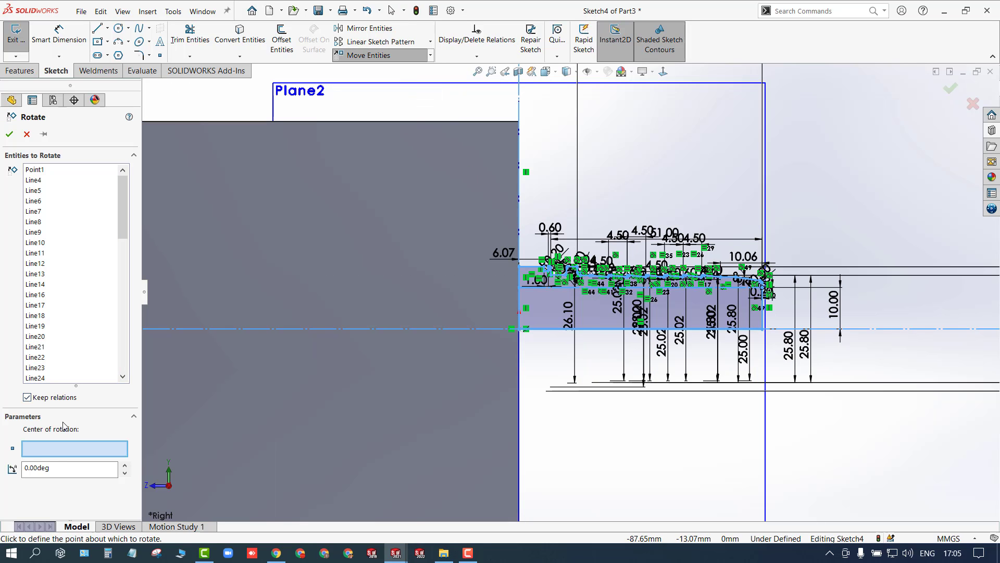
left_click(518, 331)
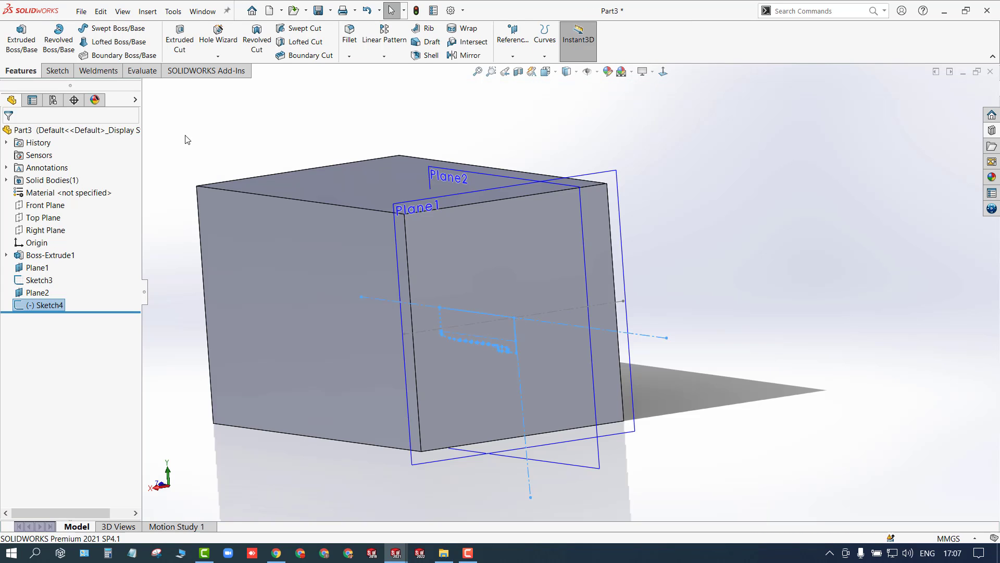
Step: Cut the port into the block by revolving the profile 360° about its long centreline normal to the end face
left_click(256, 39)
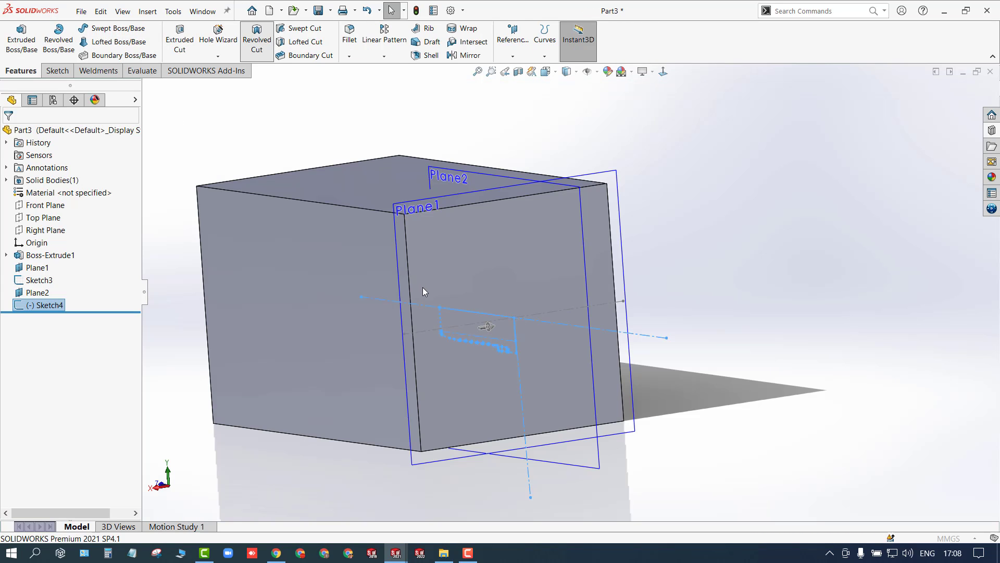
left_click(569, 326)
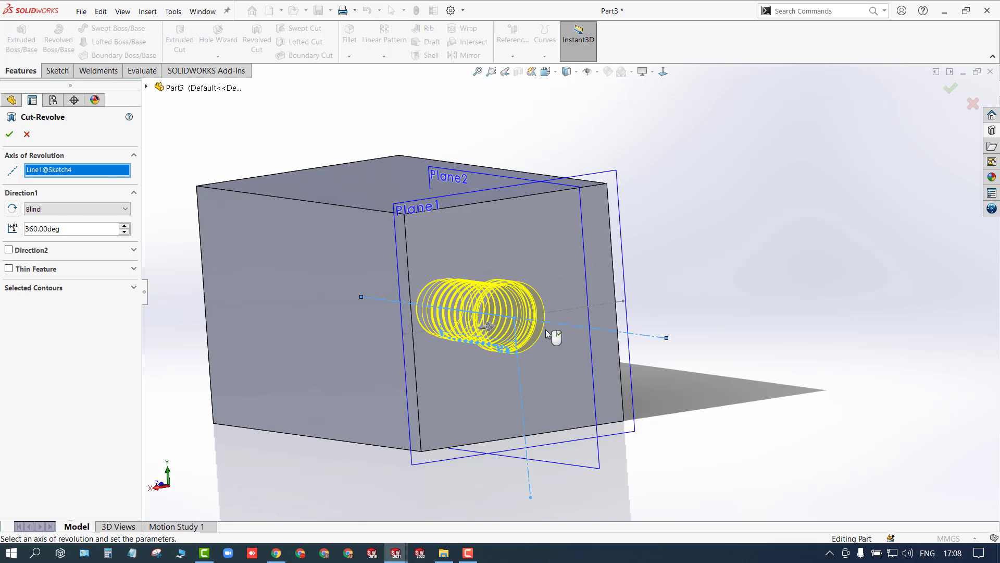
left_click(10, 136)
left_click(272, 157)
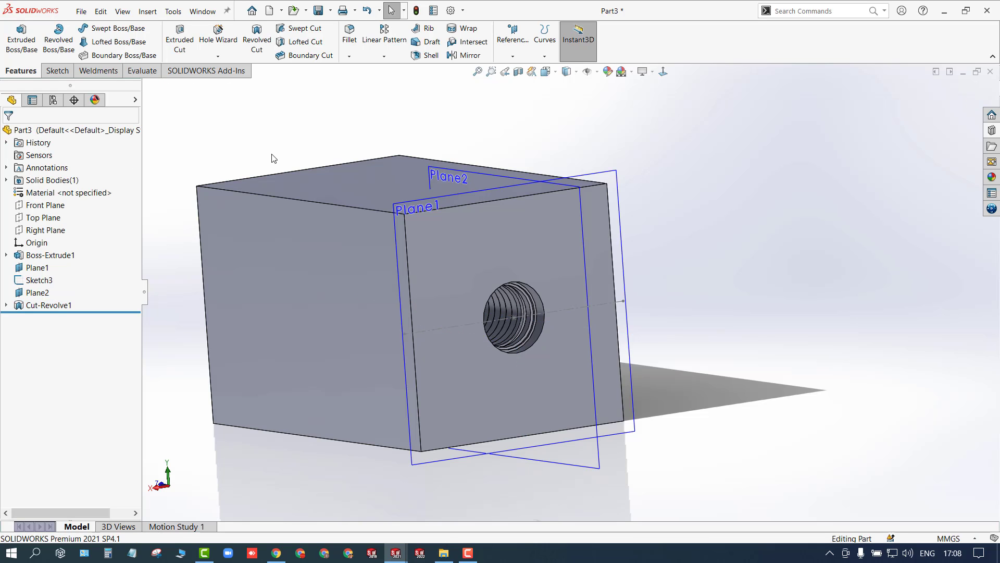
Step: Add Plane1, Sketch3, Plane2 and Cut-Revolve1 to the Design Library folder as a Lib Feat Part named Part3
mouse_move(273, 156)
middle_mouse_down()
mouse_move(216, 160)
mouse_move(190, 188)
mouse_move(212, 276)
middle_mouse_up()
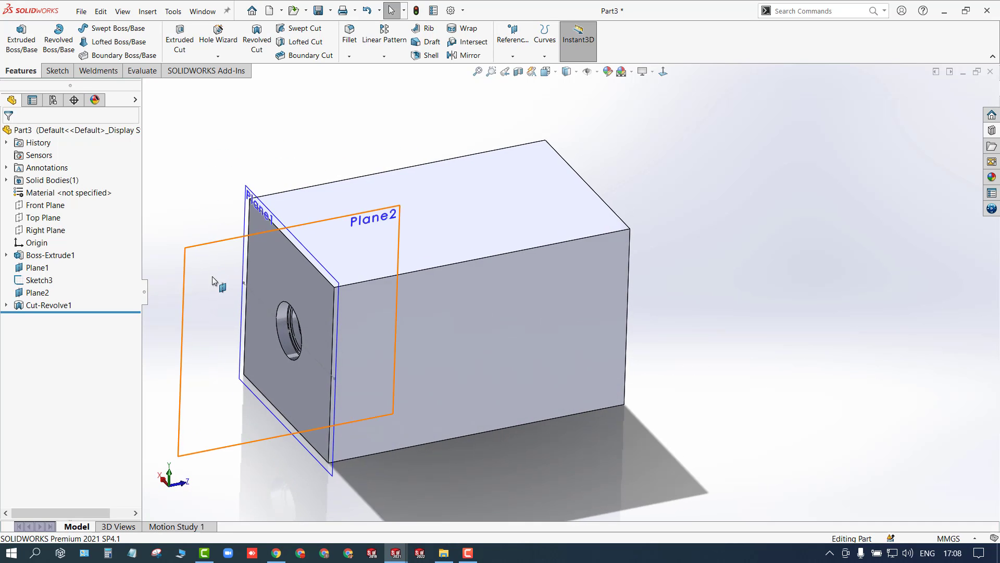
left_click(34, 269)
left_click(35, 282, "ctrl")
left_click(34, 294, "ctrl")
left_click(34, 306, "ctrl")
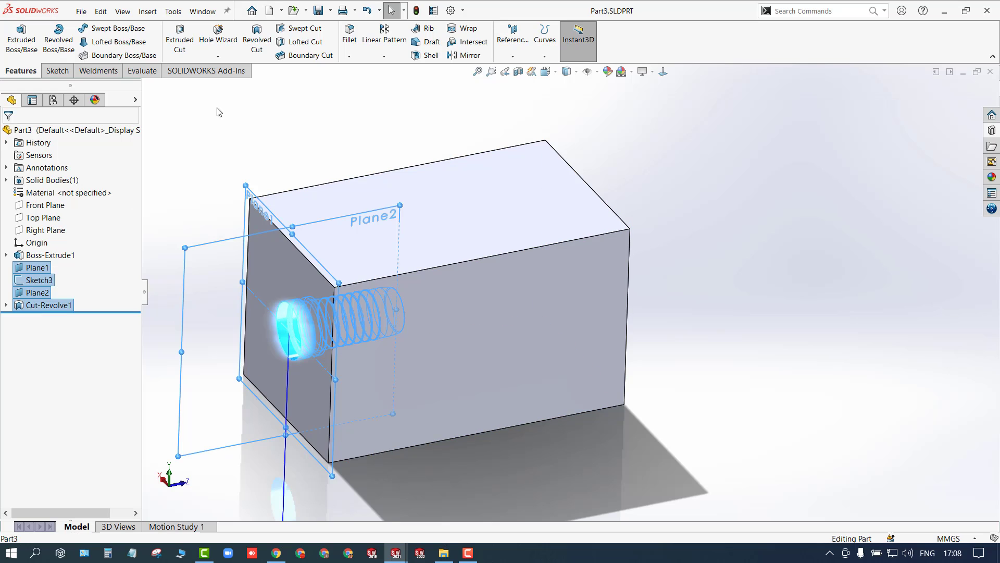
left_click(991, 130)
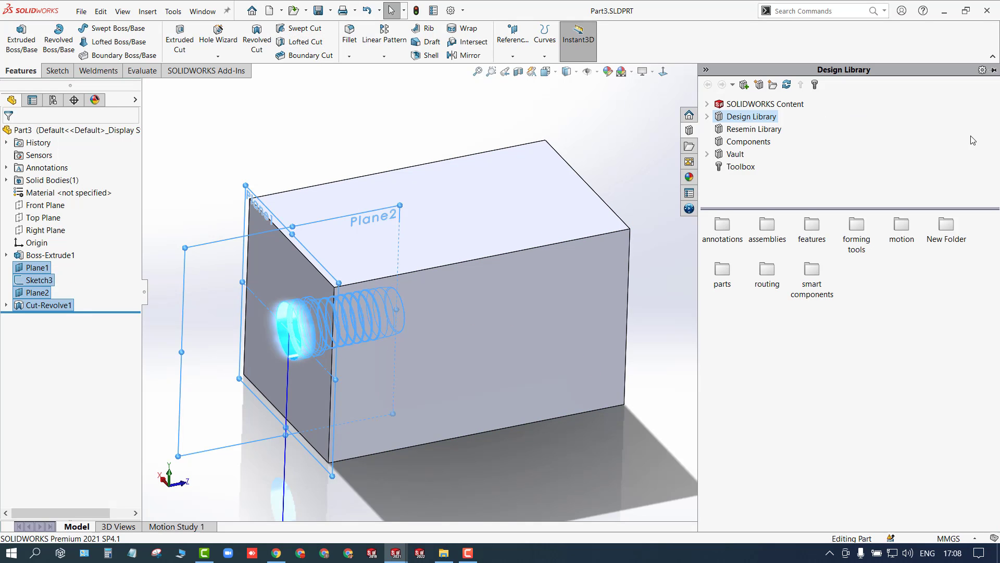
left_click(744, 85)
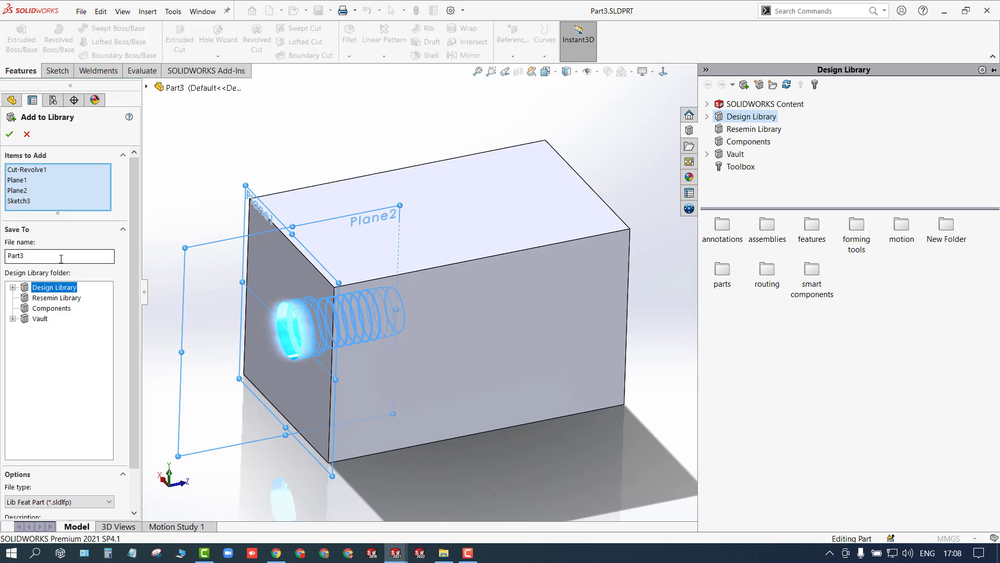
left_click(10, 134)
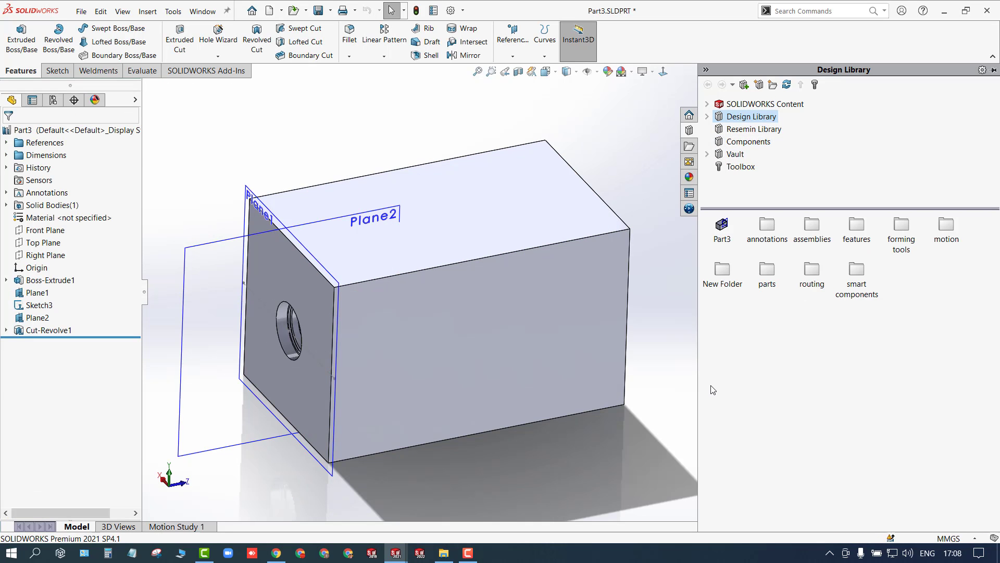
Step: In the Library Feature 2 part, insert the Part3 library feature on the block's front face, using the Sketch3 point as its sketch point reference
key("ctrl+Tab")
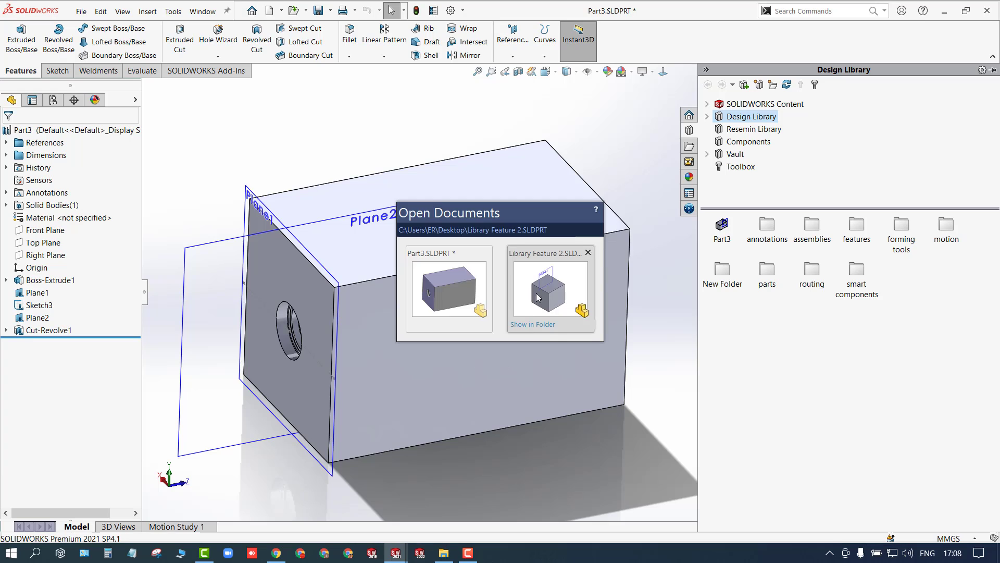
scroll(366, 357, "up", 3)
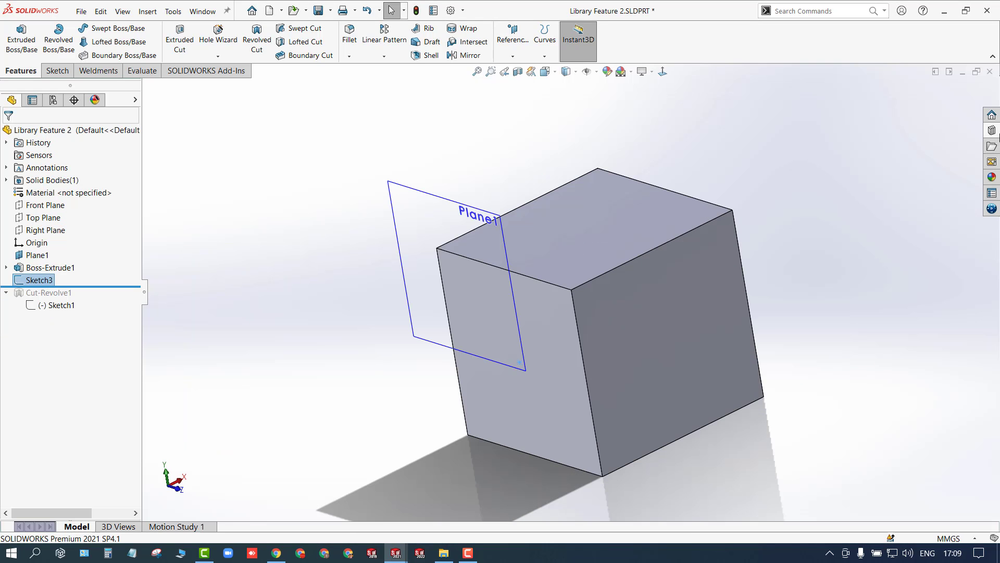
left_click(992, 130)
left_click_drag(721, 229, 517, 352)
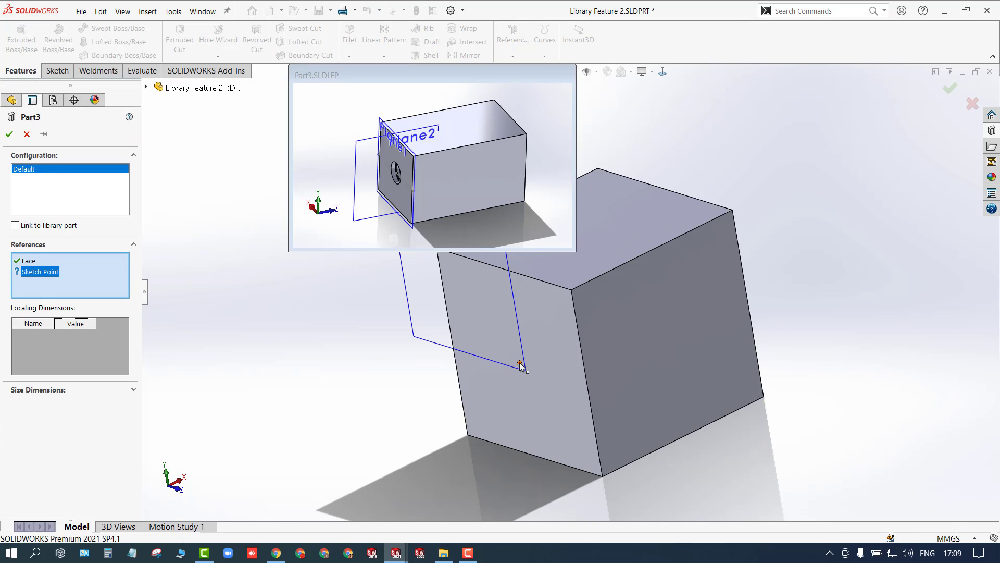
left_click(520, 365)
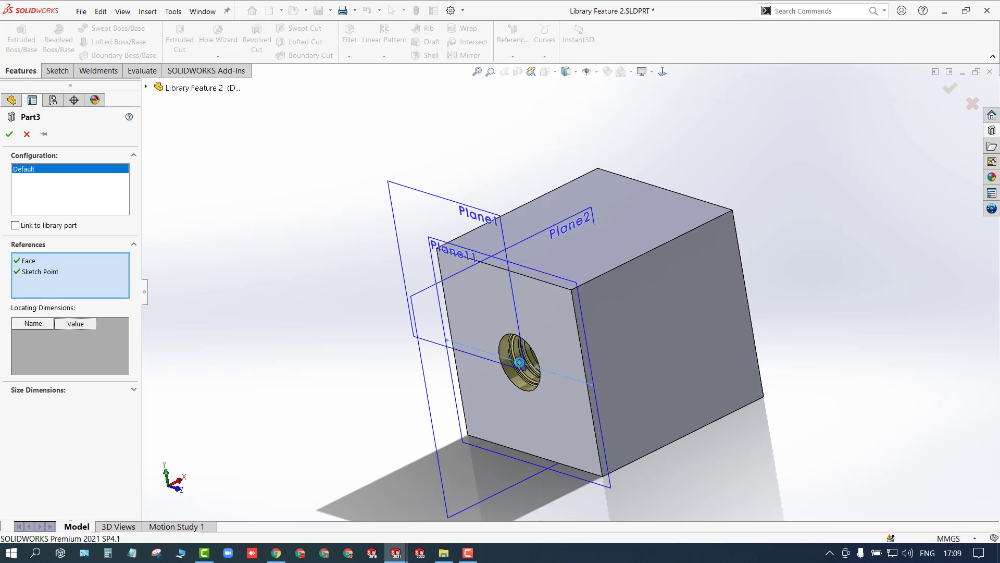
left_click(9, 134)
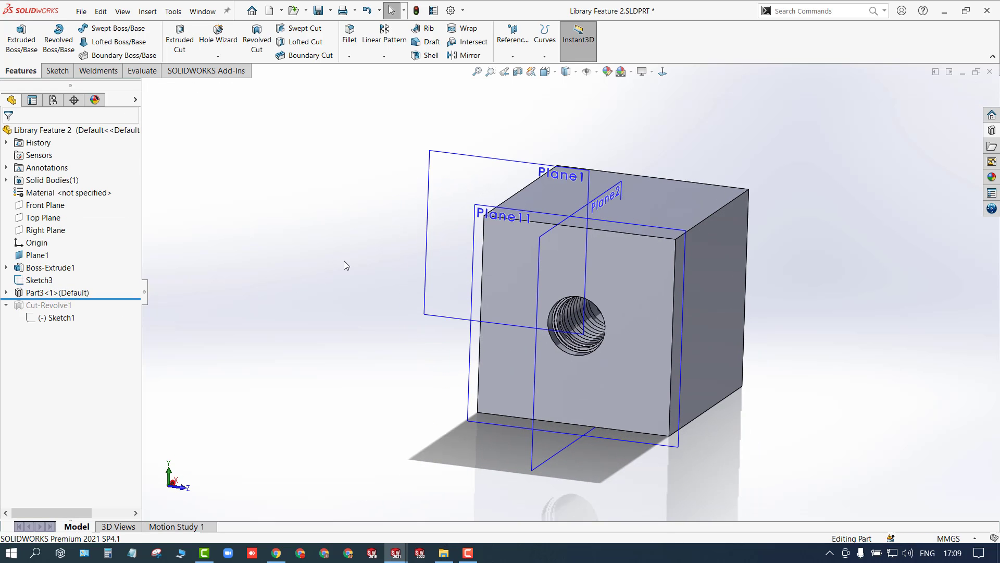
middle_click_drag(343, 261, 300, 317)
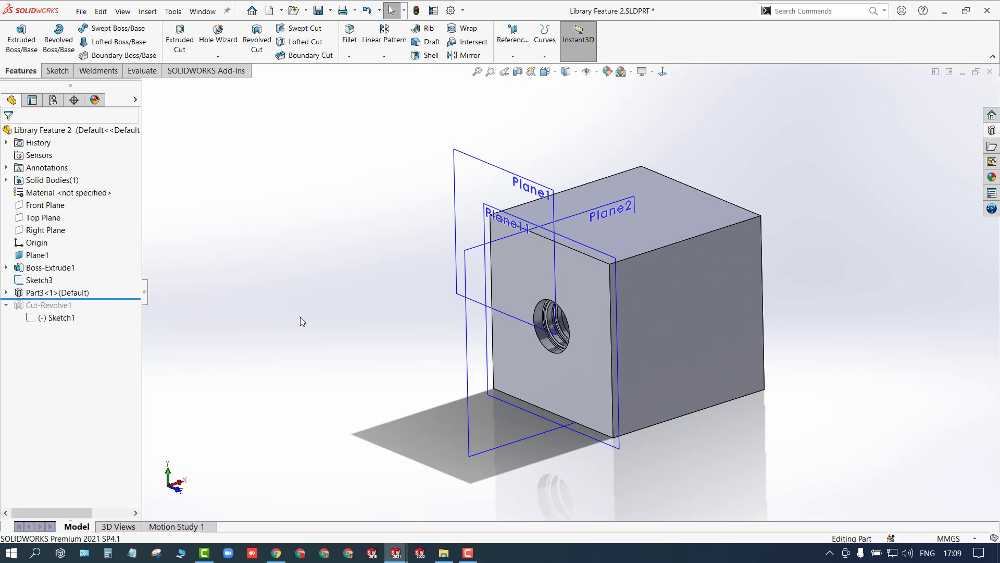